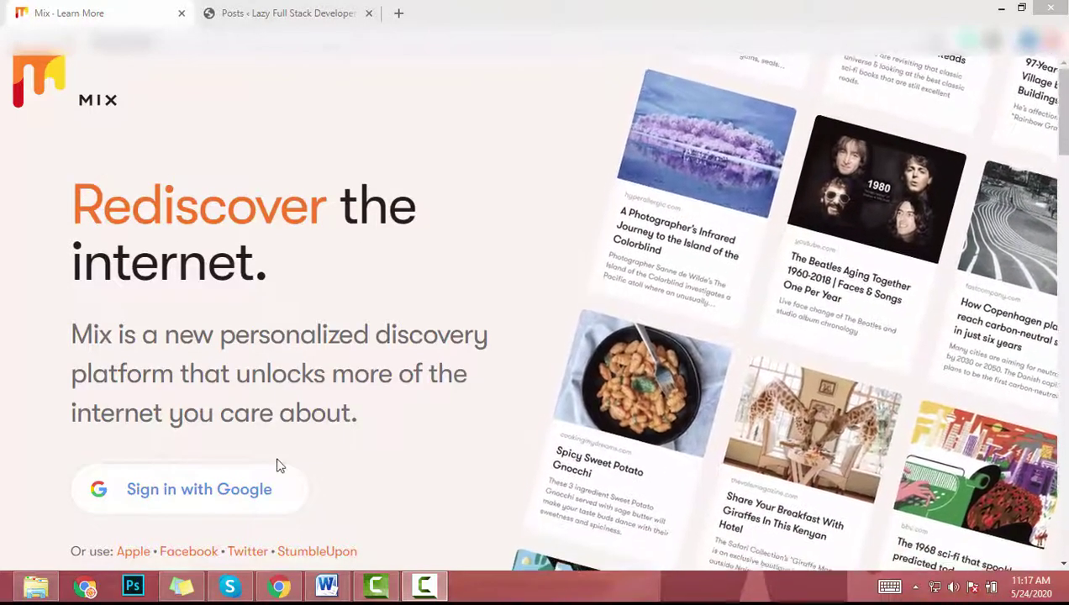
Sign up with the existing Google account and scroll the Create your account form with prefilled email and username
left_click(181, 504)
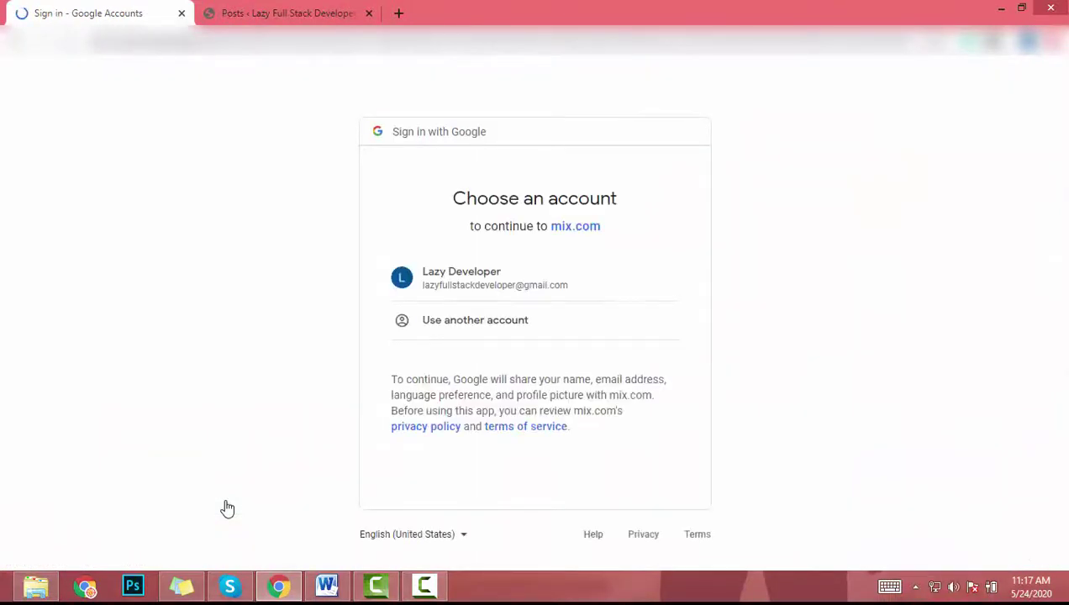
left_click(458, 278)
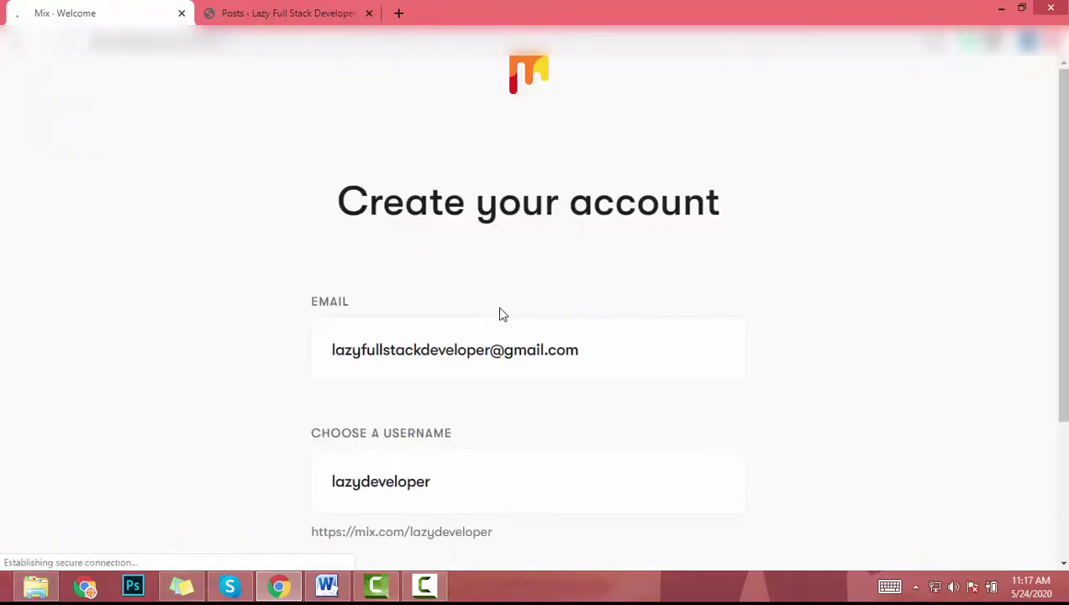
scroll(501, 313, "down", 2)
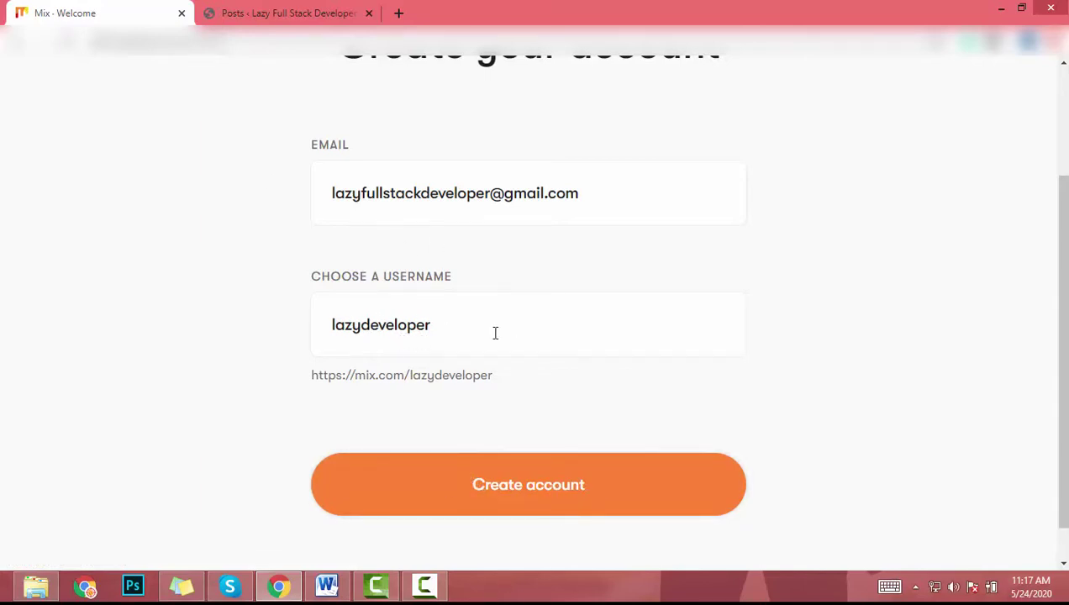
Create the new Mix account and scroll down through the interests list
left_click(527, 493)
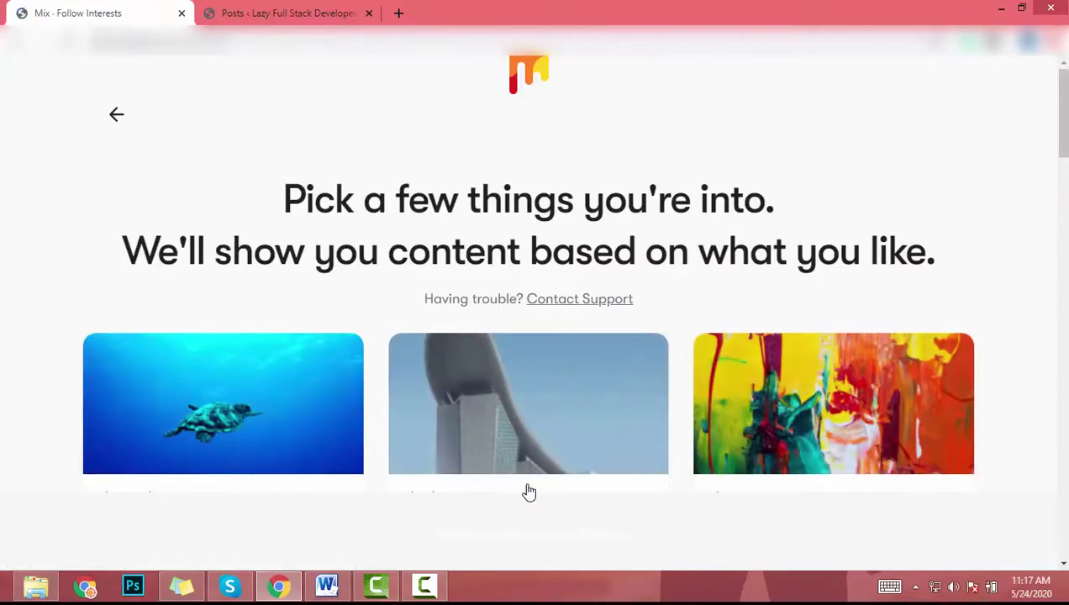
scroll(457, 408, "down", 2)
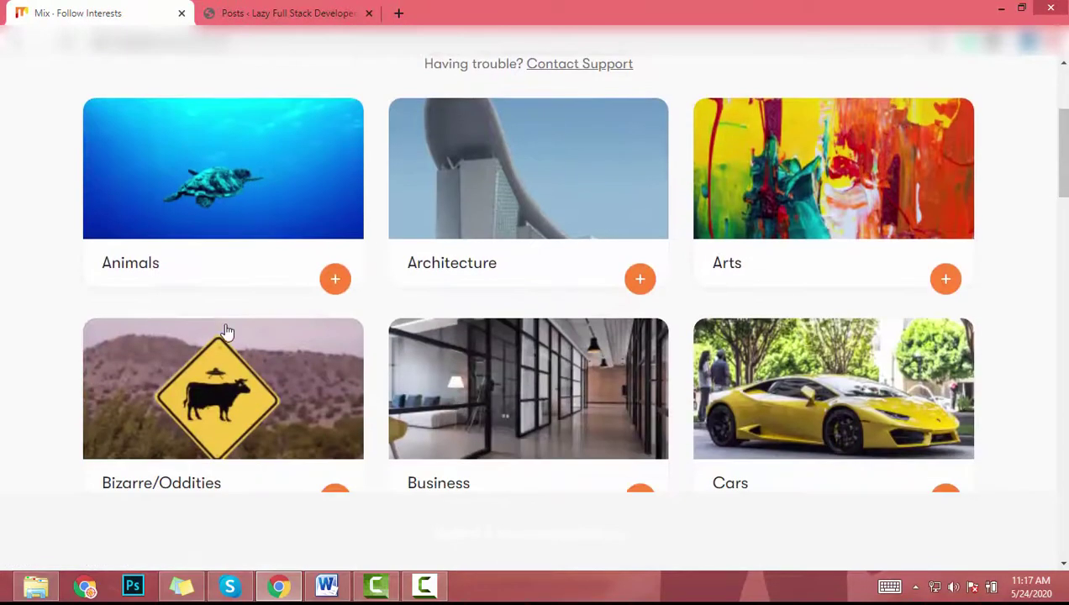
scroll(874, 267, "down", 2)
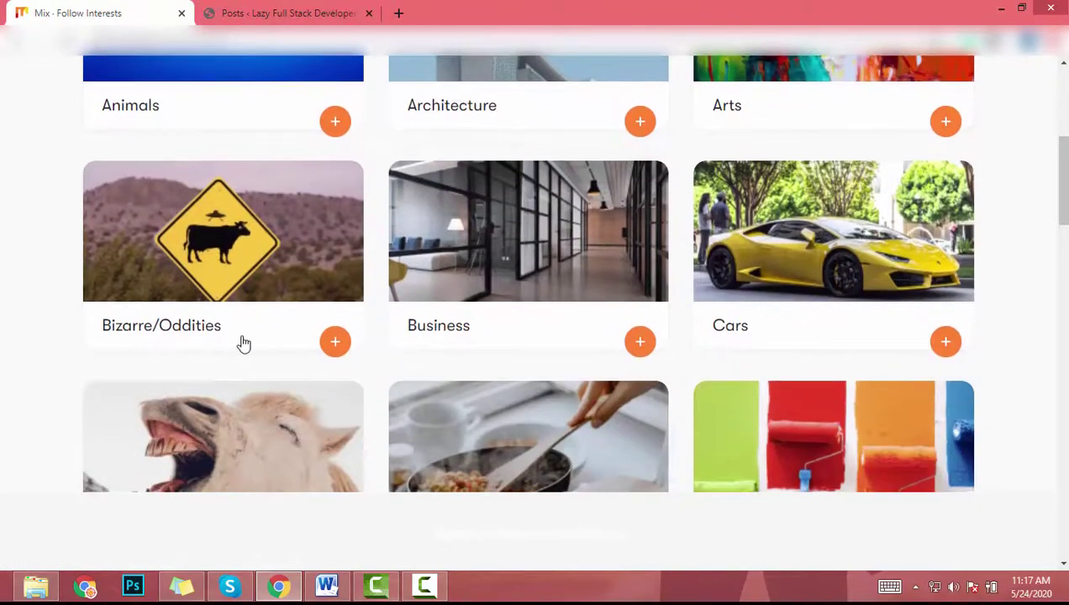
scroll(241, 344, "down", 2)
scroll(484, 420, "down", 4)
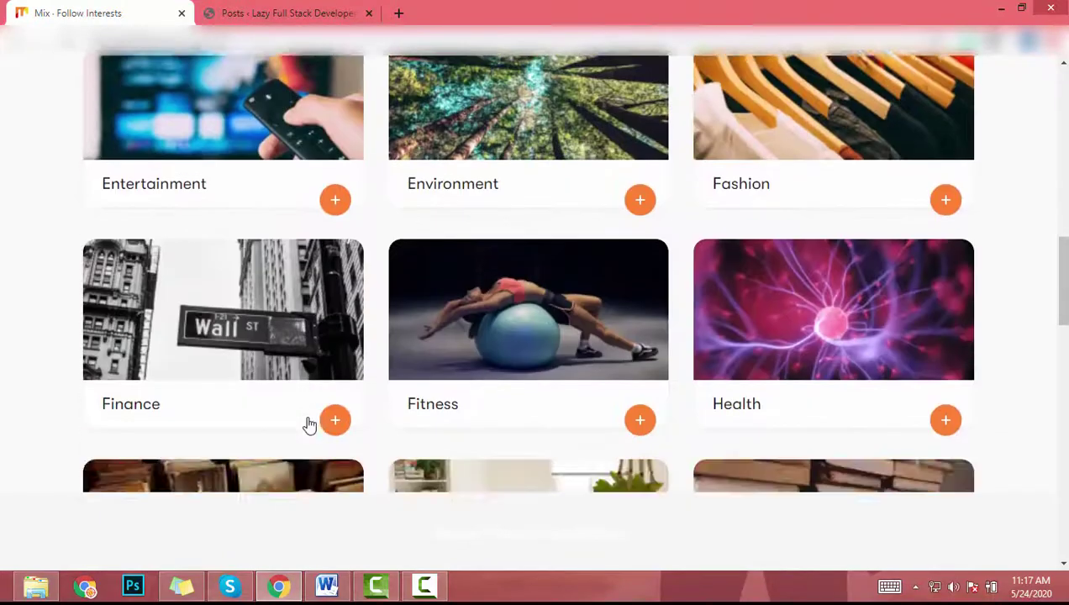
scroll(309, 424, "down", 1)
Follow the Fitness and Entertainment interests
left_click(640, 297)
scroll(241, 364, "up", 3)
left_click(222, 314)
scroll(601, 371, "down", 7)
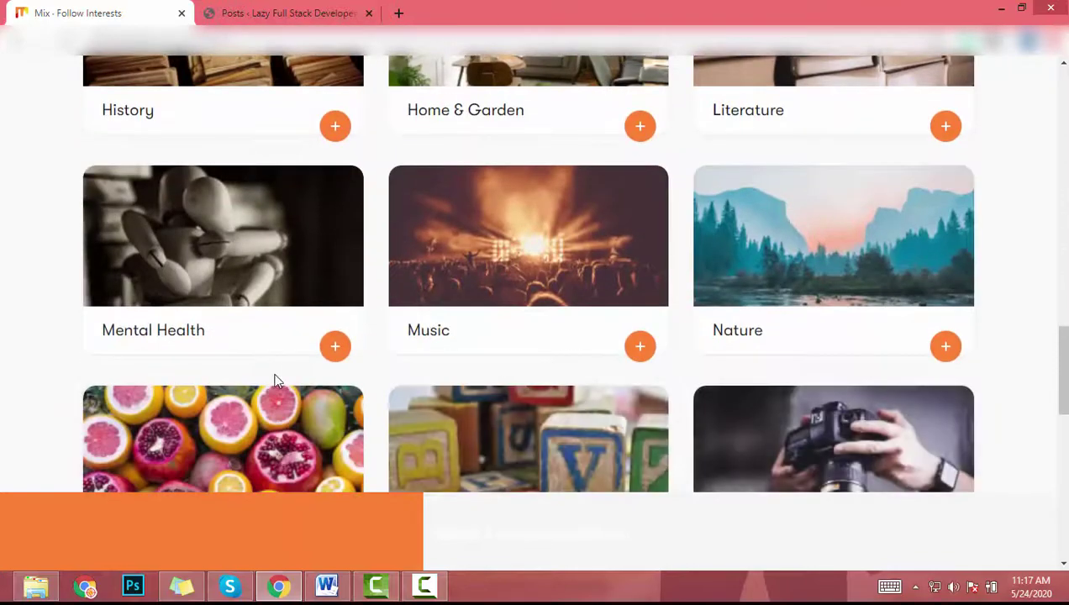
scroll(314, 373, "down", 2)
scroll(628, 346, "down", 3)
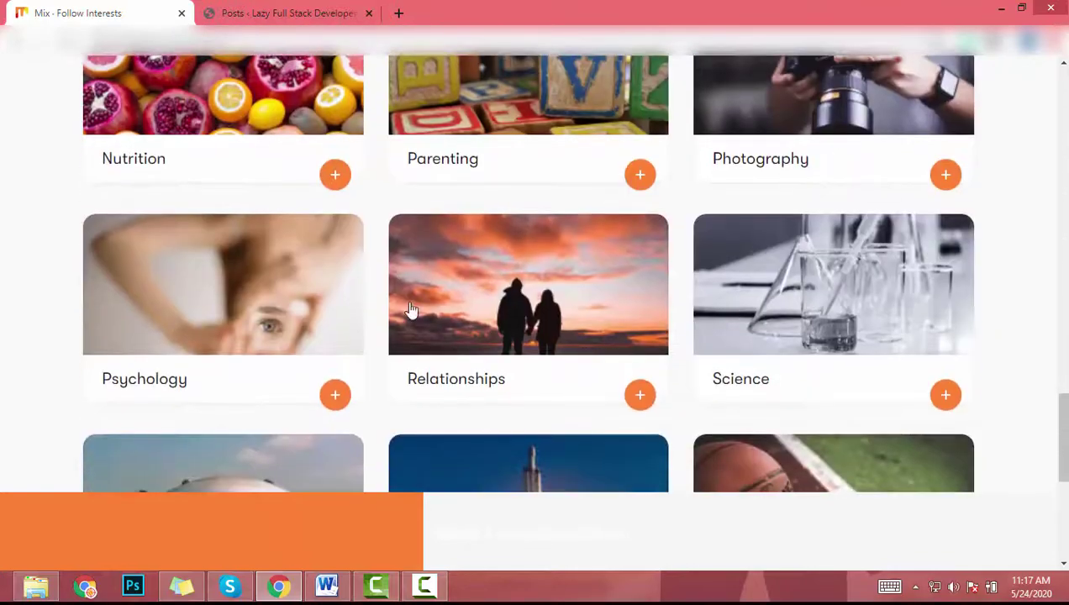
Follow Relationships, Travel and Technology, then continue past the interests page
left_click(507, 312)
scroll(721, 398, "down", 5)
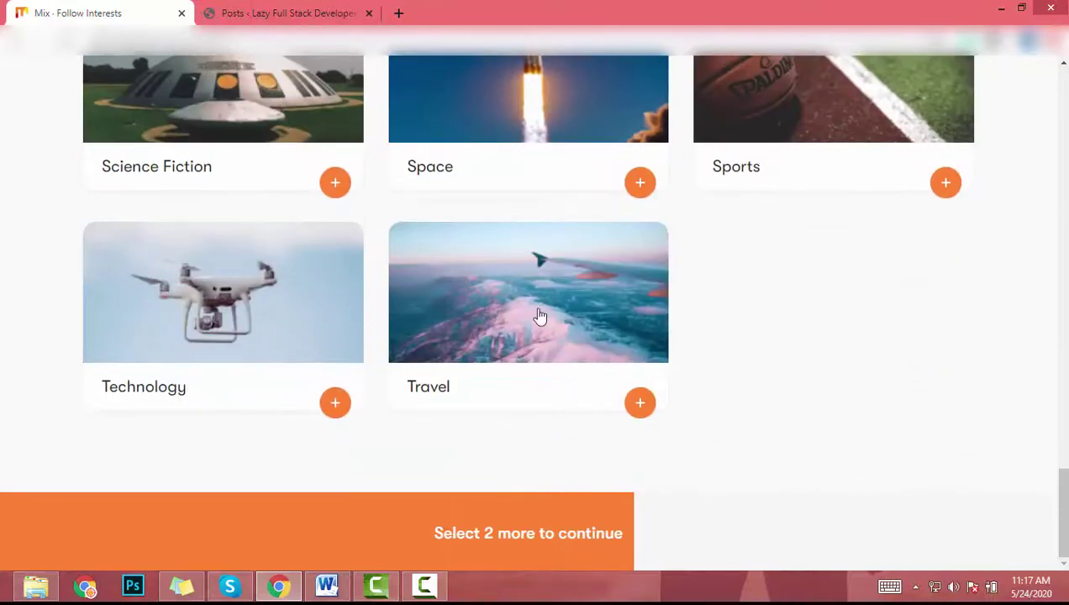
left_click(454, 332)
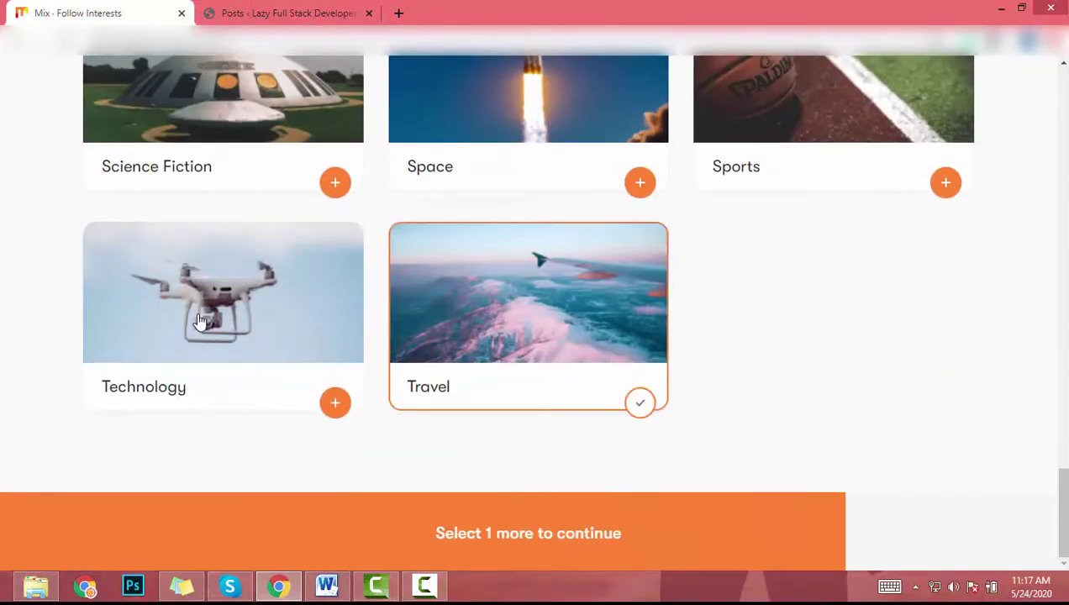
left_click(200, 363)
scroll(288, 322, "up", 3)
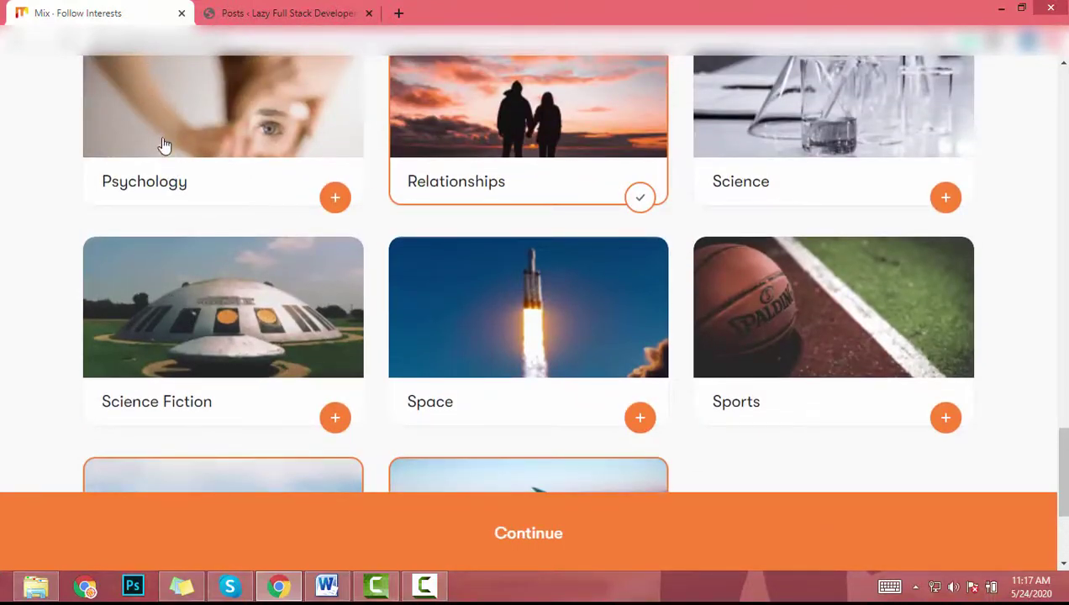
scroll(798, 421, "down", 3)
left_click(542, 536)
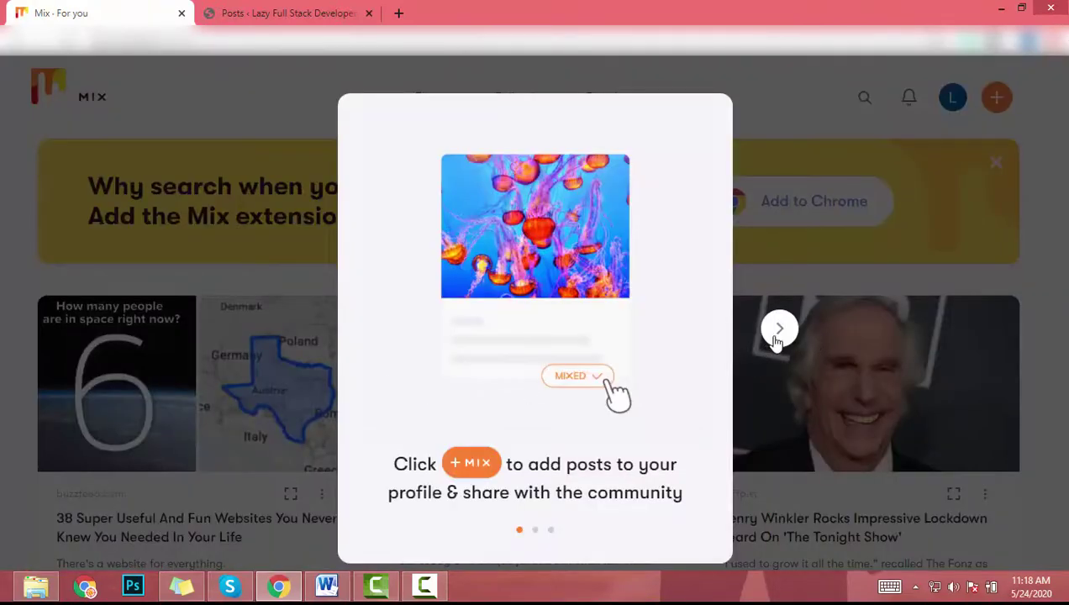
Step through and dismiss the three welcome tour tips
left_click(778, 333)
left_click(777, 335)
left_click(776, 339)
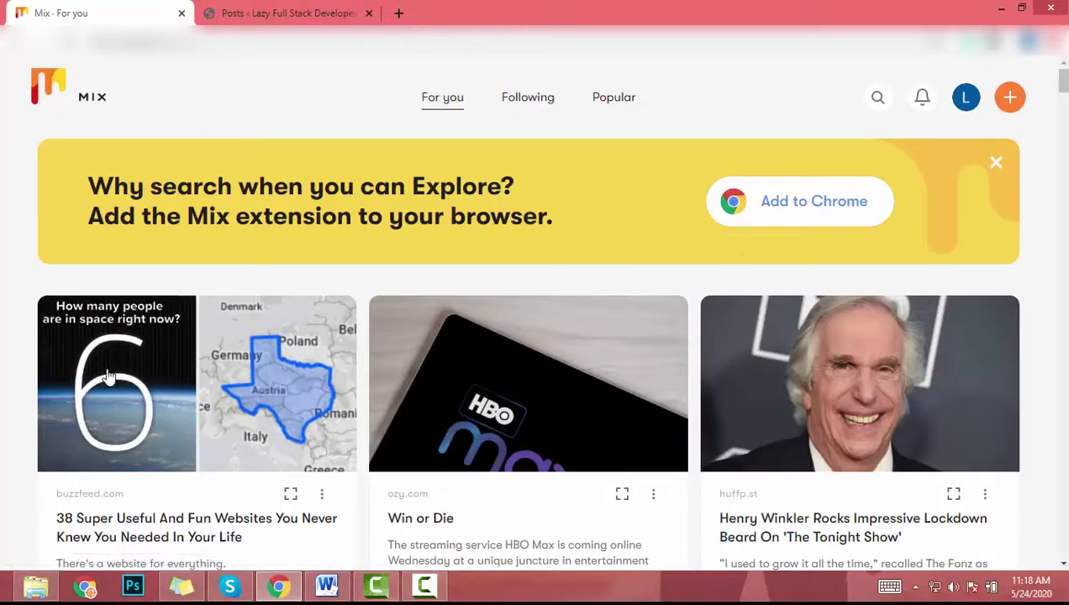
Open the L avatar's profile page showing 0 posts and 0 collections
left_click(975, 106)
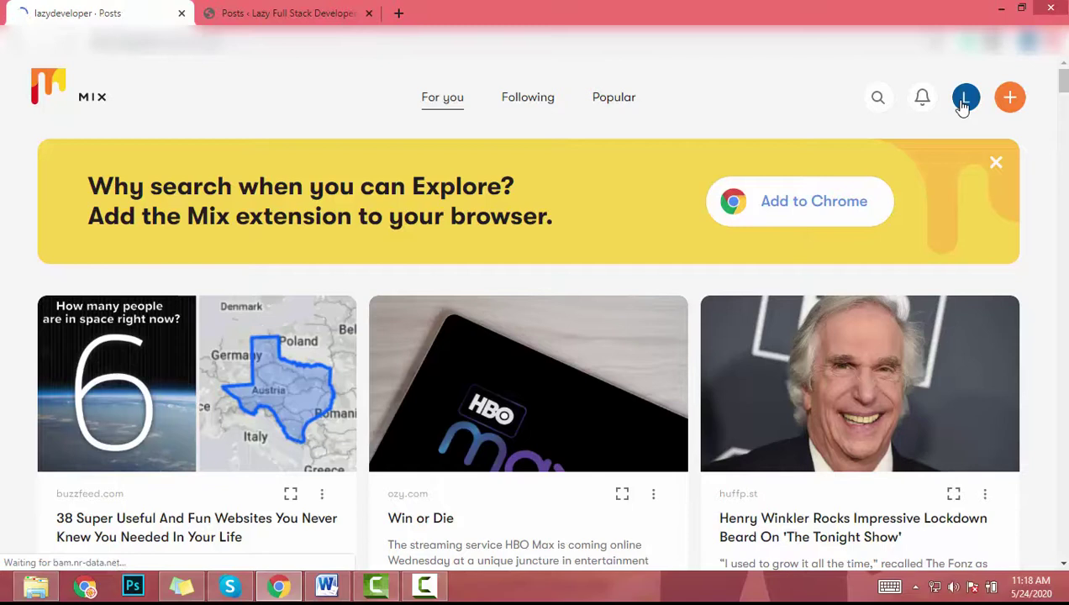
scroll(836, 221, "down", 2)
scroll(917, 160, "down", 1)
scroll(924, 171, "up", 2)
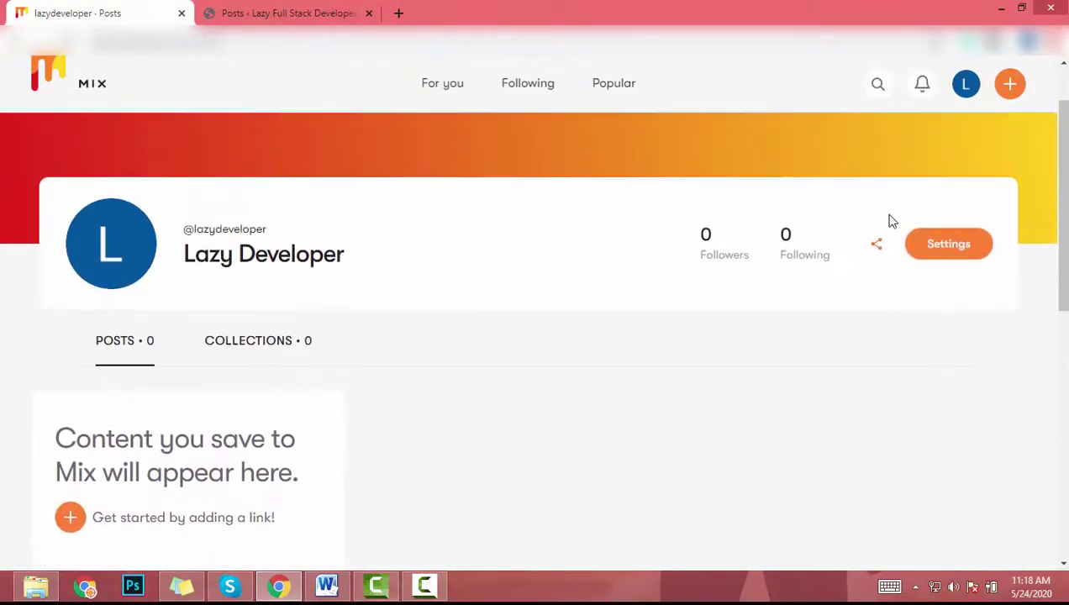
Open the profile's Settings and look over the Account fields, gender Male and birth year 2007
left_click(946, 246)
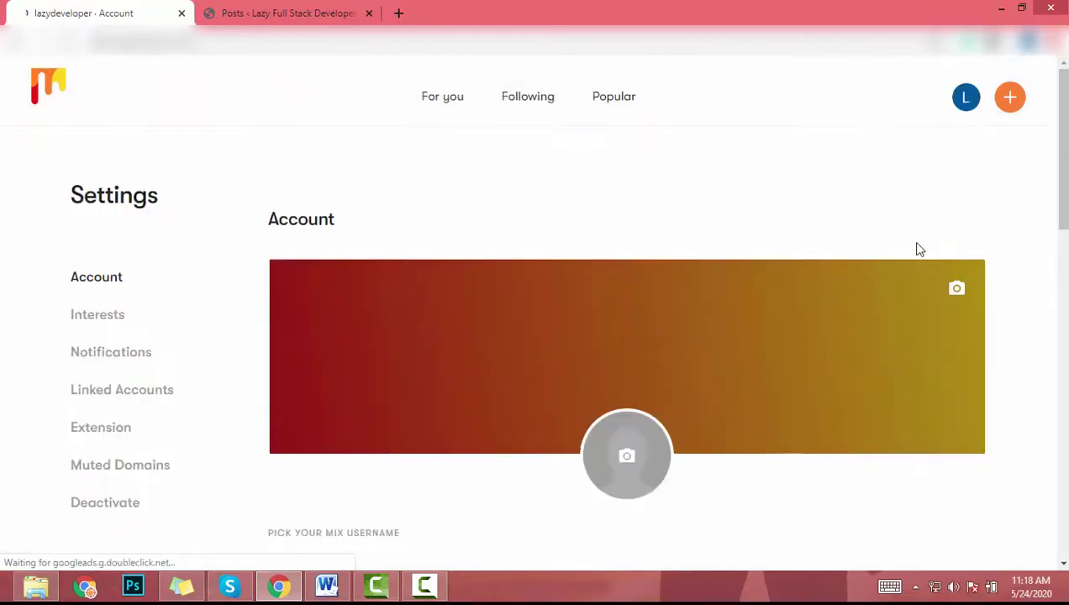
scroll(207, 352, "down", 4)
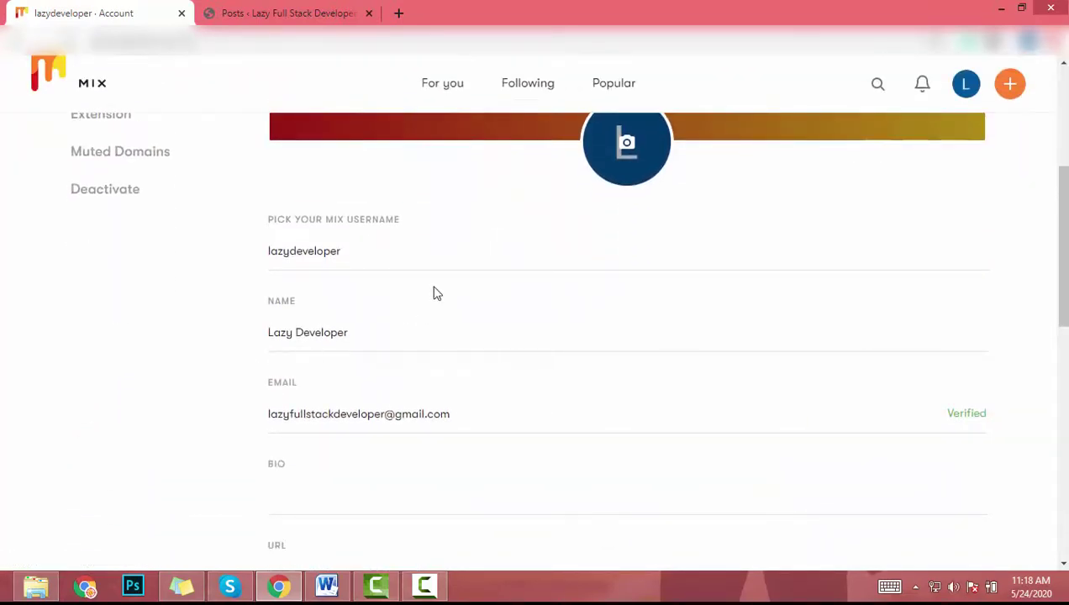
scroll(406, 303, "down", 2)
scroll(406, 237, "down", 1)
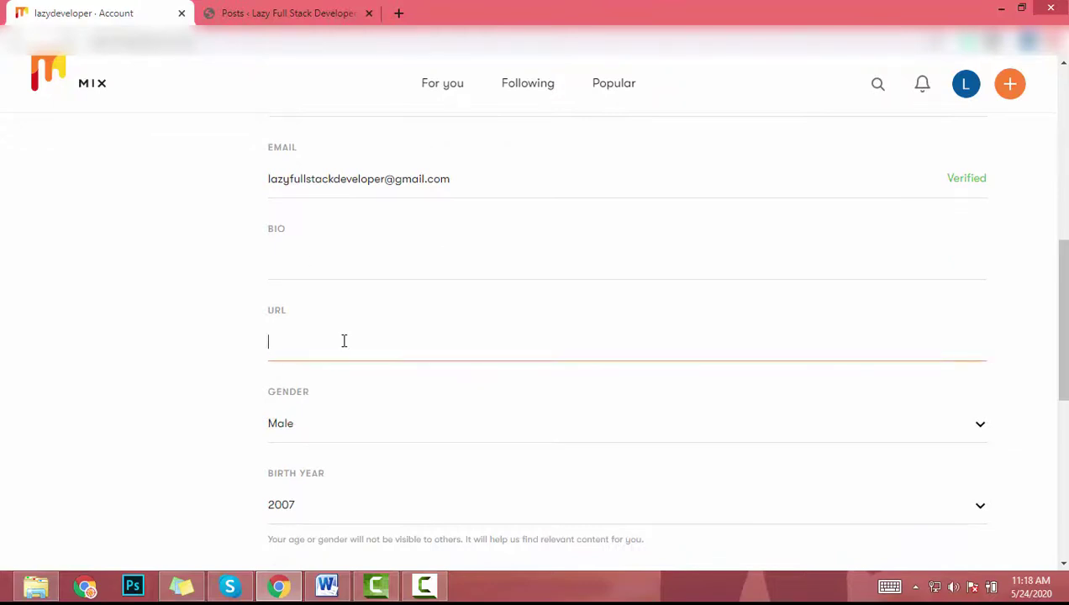
scroll(484, 337, "down", 3)
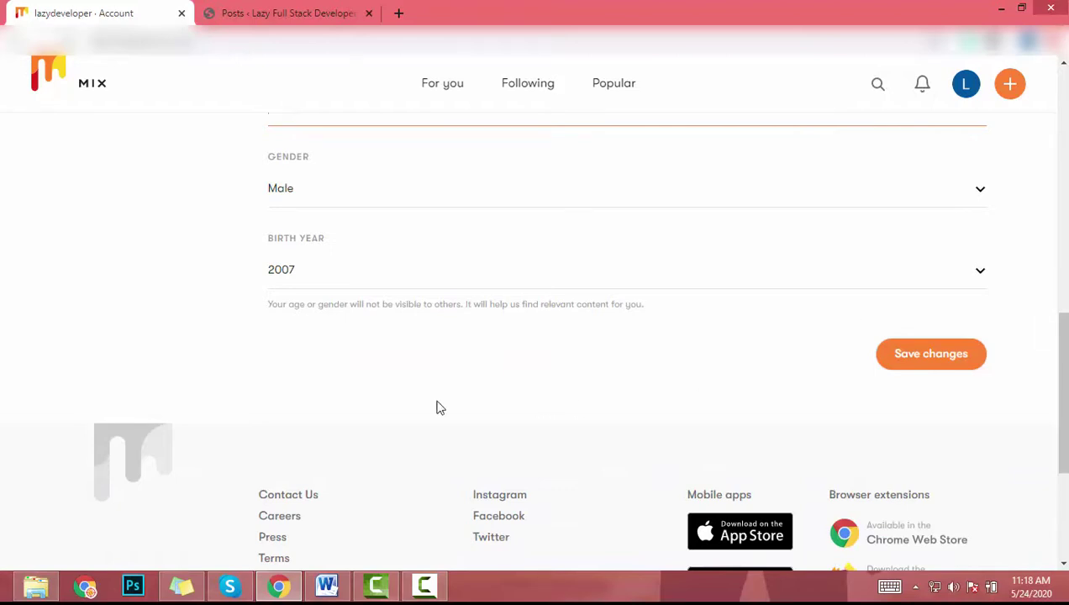
scroll(329, 412, "up", 8)
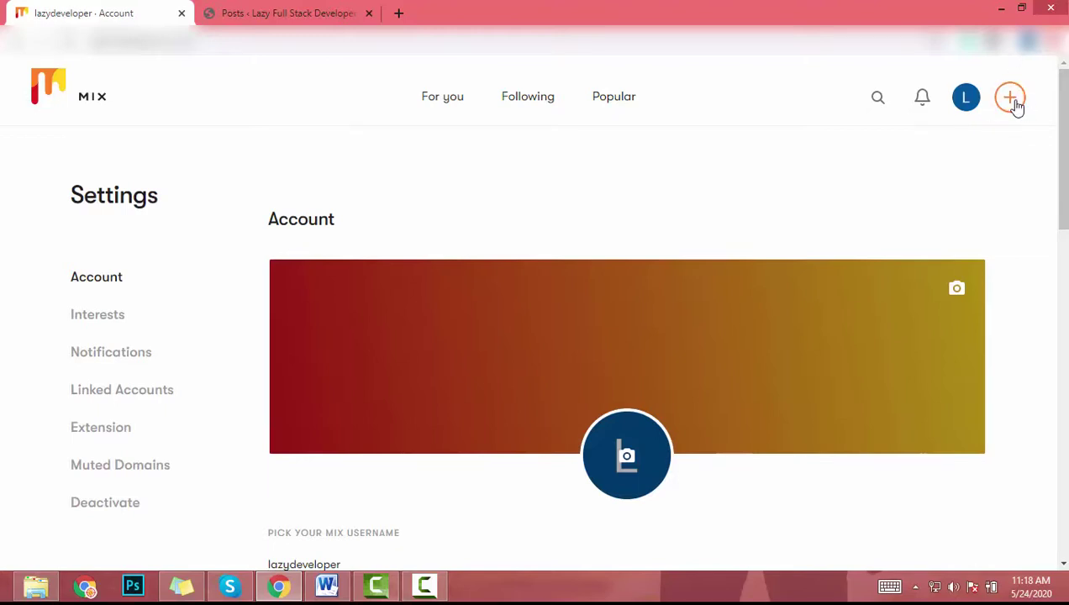
Add the How to Monetize Pinterest Account article to Mix by pasting its link
left_click(1011, 100)
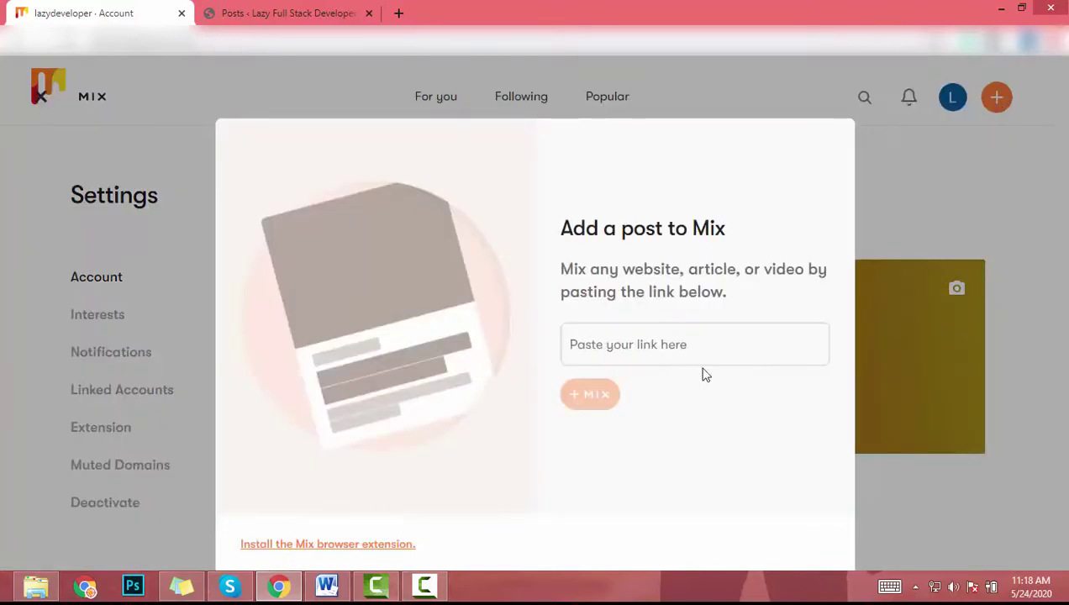
key("ctrl+Tab")
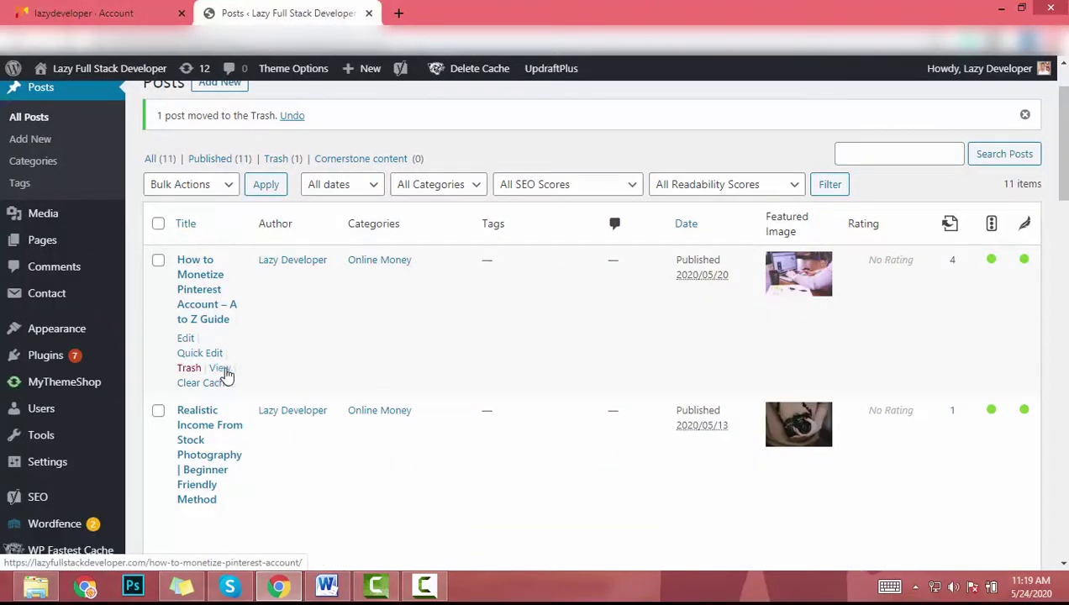
left_click(222, 370)
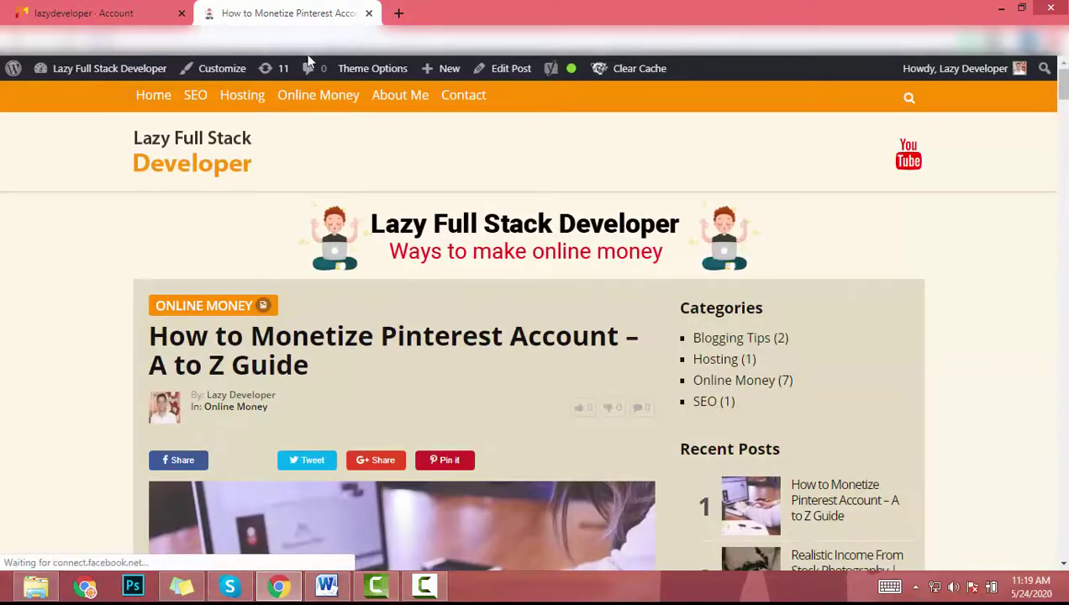
left_click(59, 13)
left_click(622, 344)
key("ctrl+v")
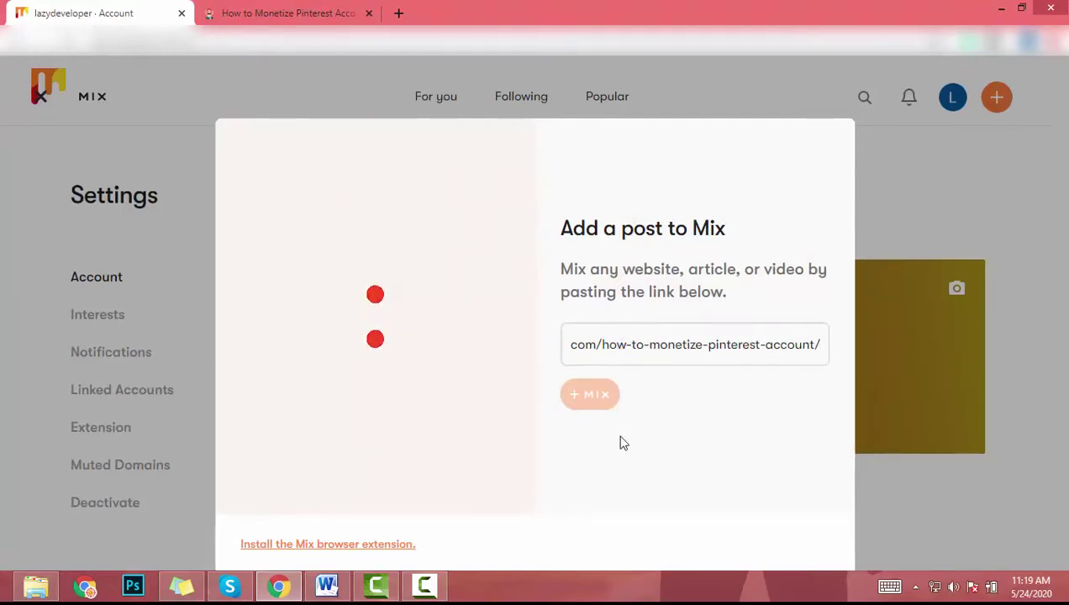
left_click(603, 409)
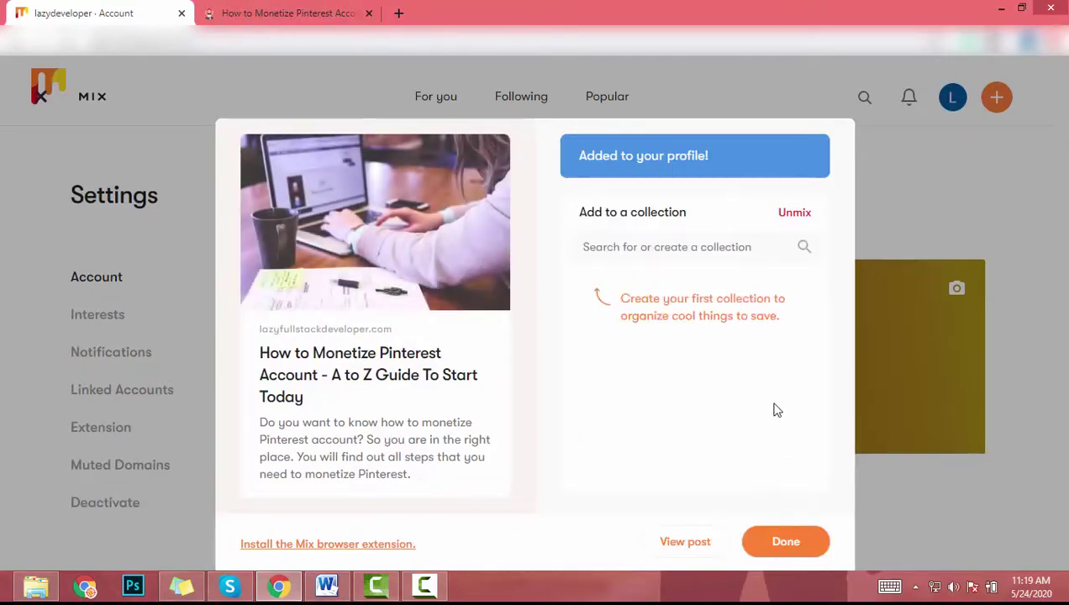
left_click(789, 543)
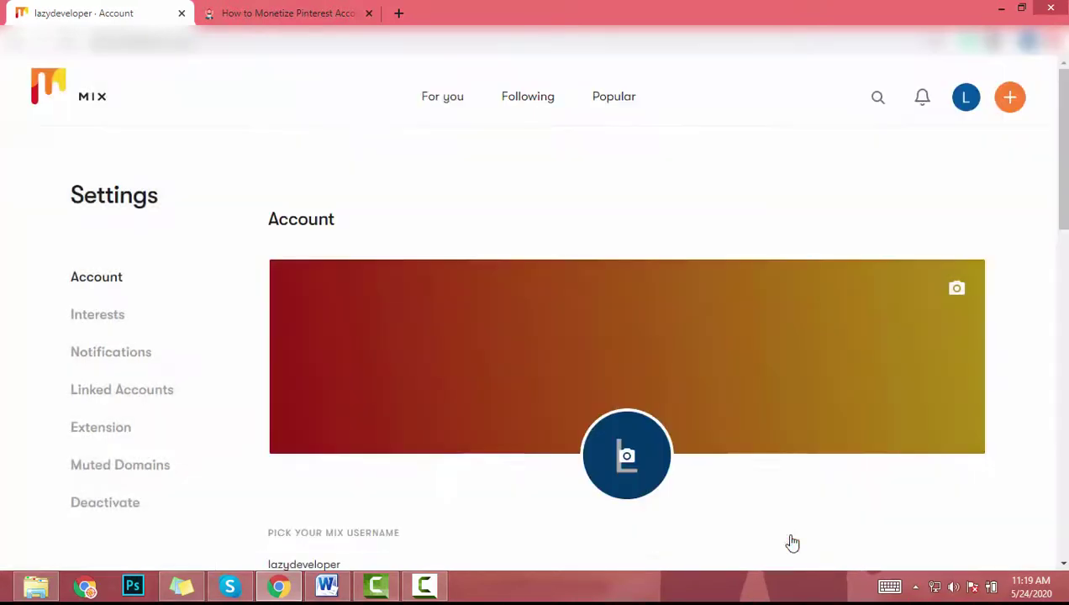
Open the profile, check its single post, then view the empty Collections tab
left_click(964, 108)
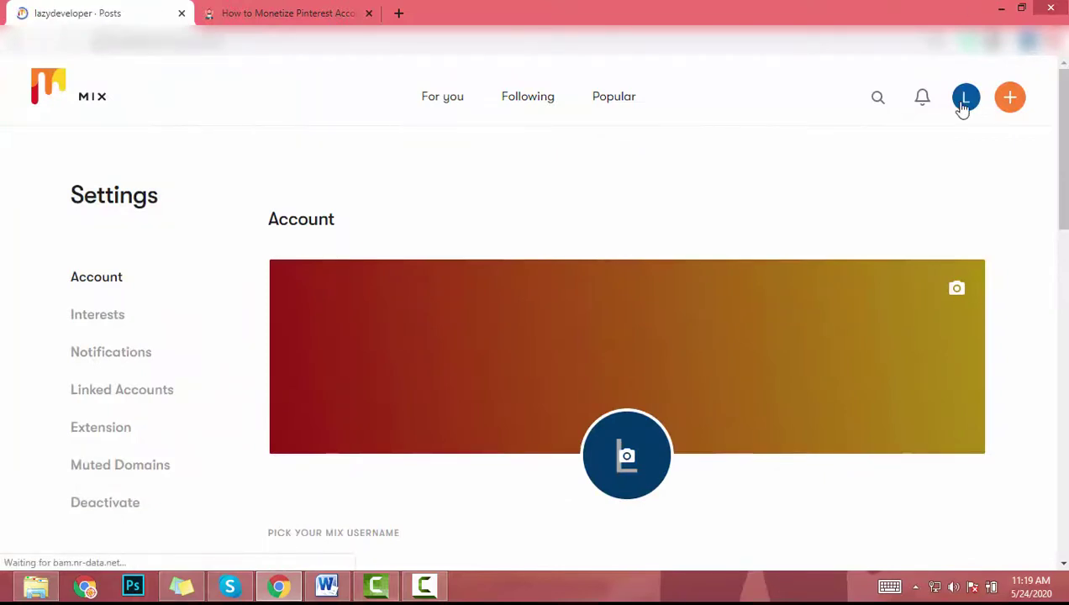
scroll(350, 345, "down", 2)
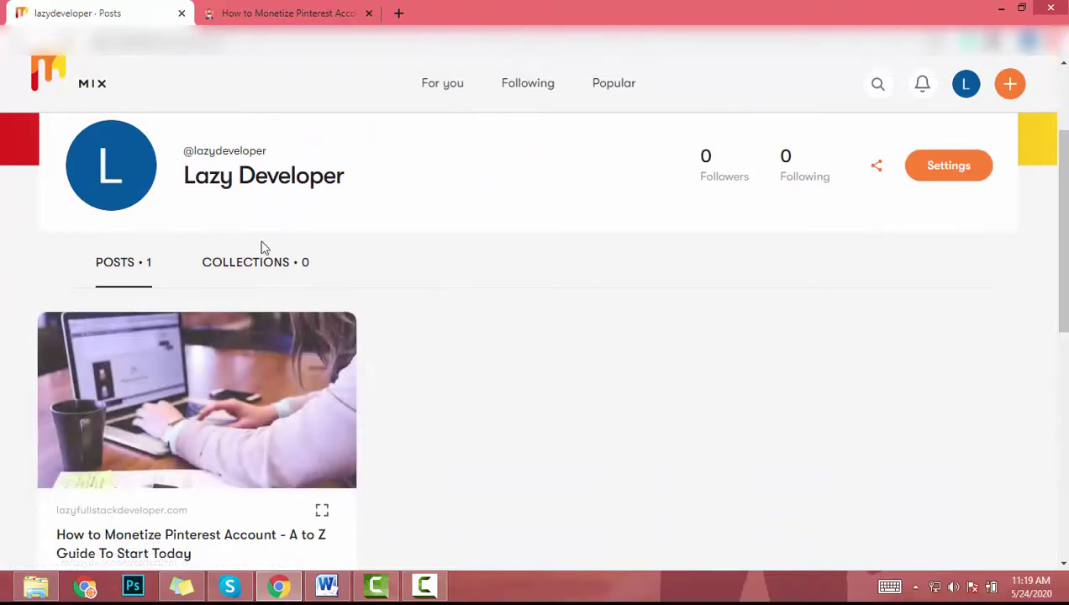
scroll(255, 329, "down", 2)
scroll(152, 458, "down", 2)
scroll(173, 328, "up", 4)
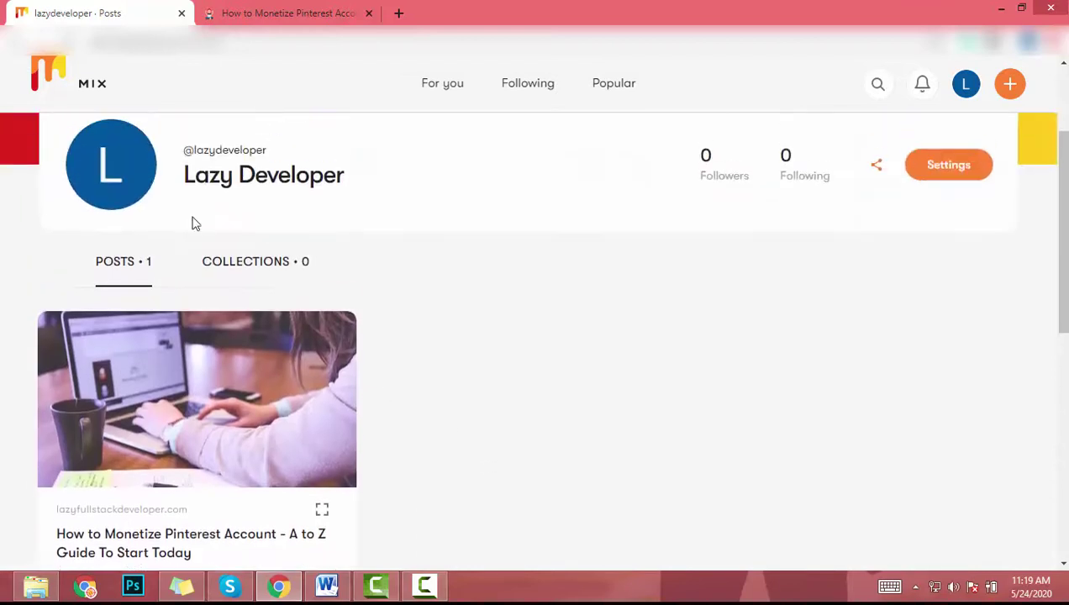
left_click(254, 279)
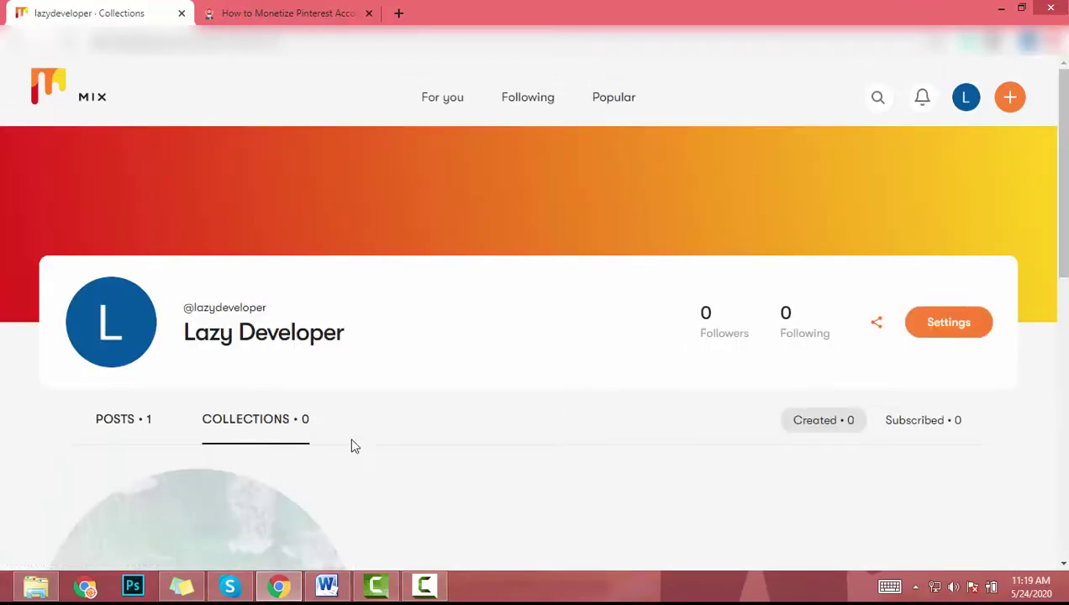
scroll(186, 430, "down", 1)
scroll(554, 454, "up", 1)
Copy the Pinterest article's link and paste it into a new Add a post dialog
left_click(1011, 97)
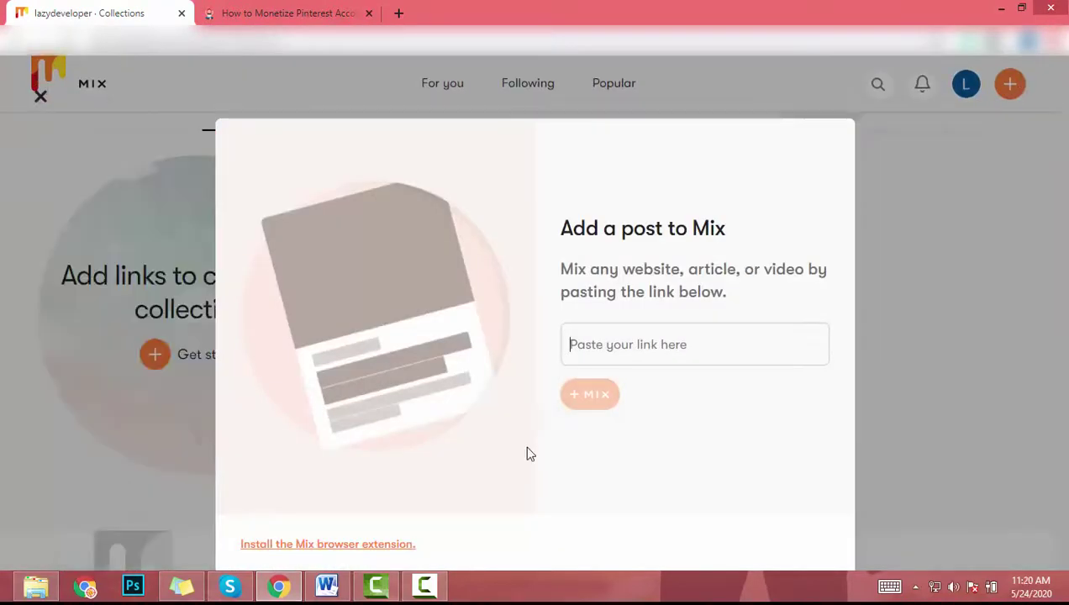
key("ctrl+Tab")
right_click(831, 353)
left_click(883, 443)
key("ctrl+Tab")
key("ctrl+v")
Mix the post and save it to a new Make Money Online collection
left_click(599, 396)
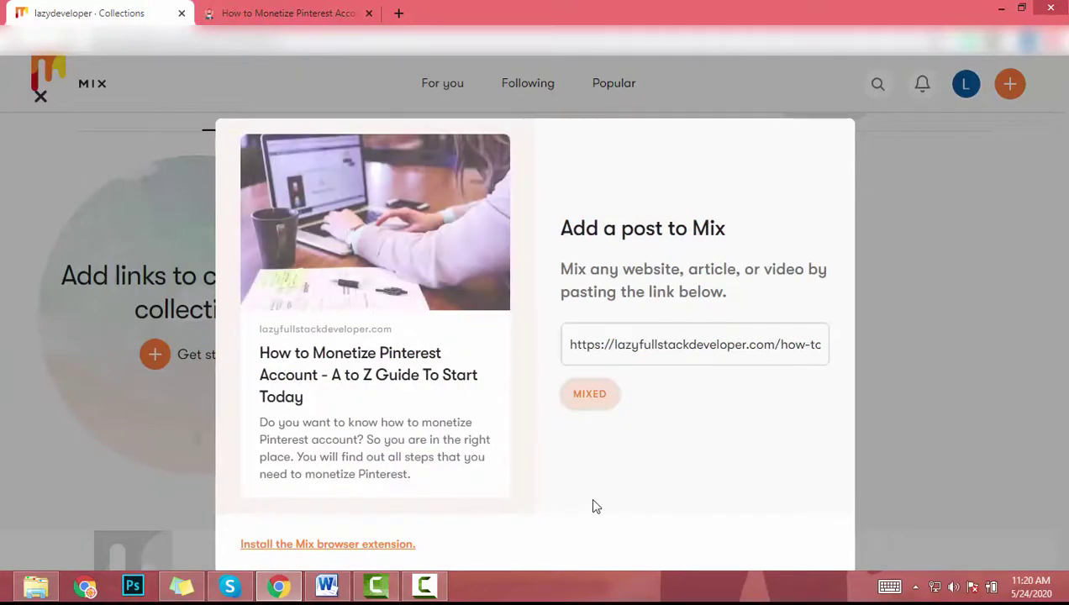
left_click(594, 392)
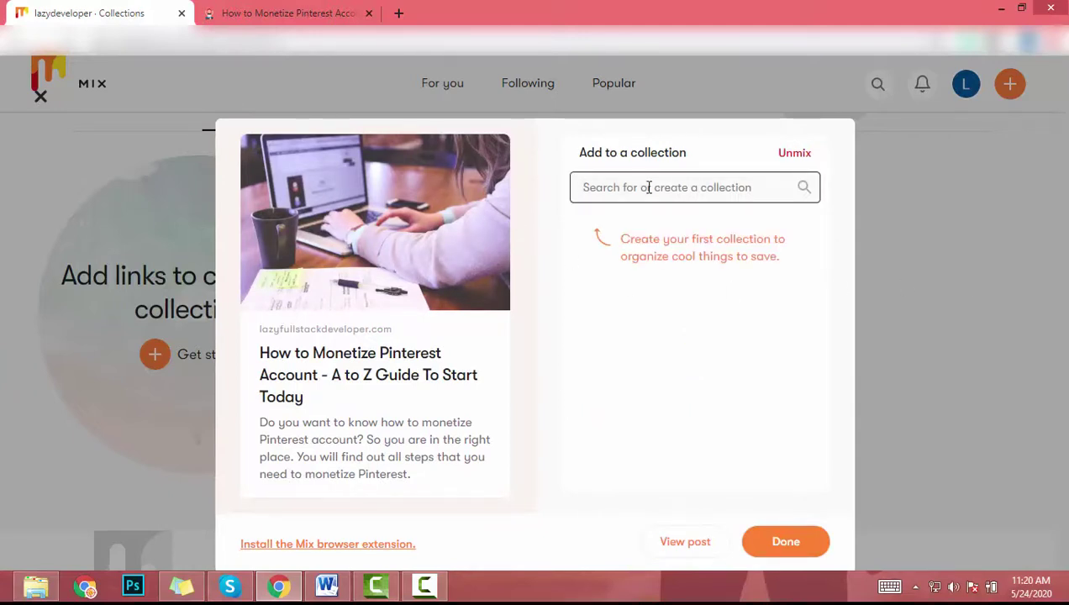
type("Make Money Online")
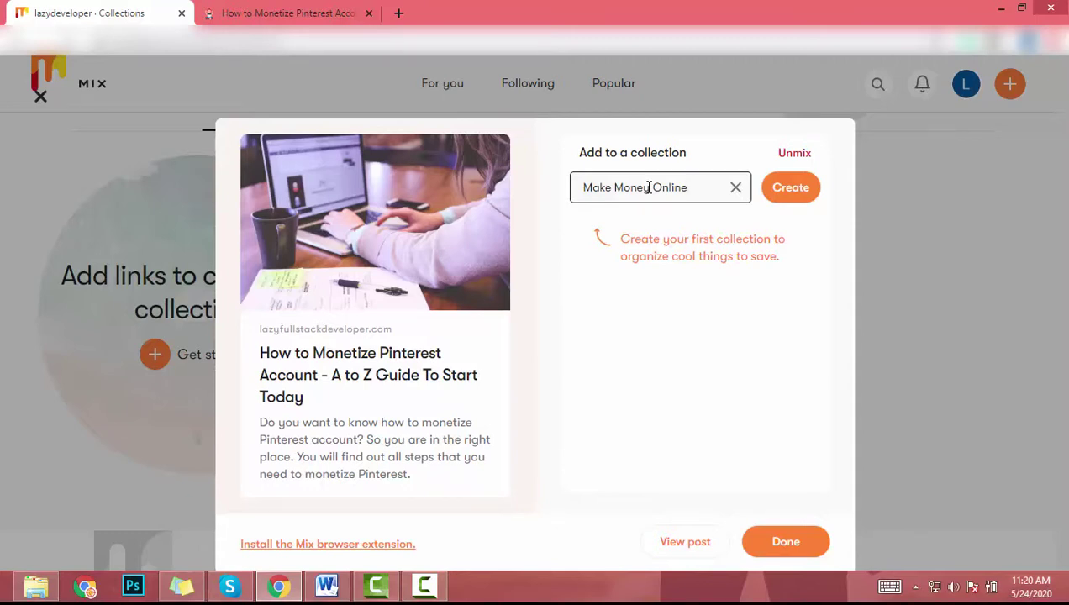
left_click(780, 200)
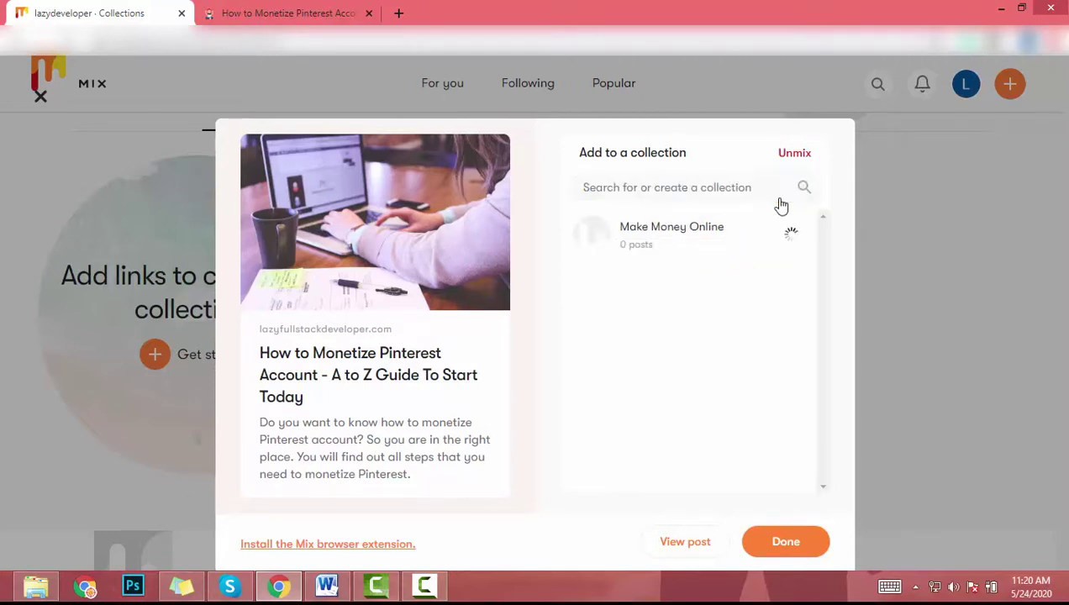
left_click(808, 541)
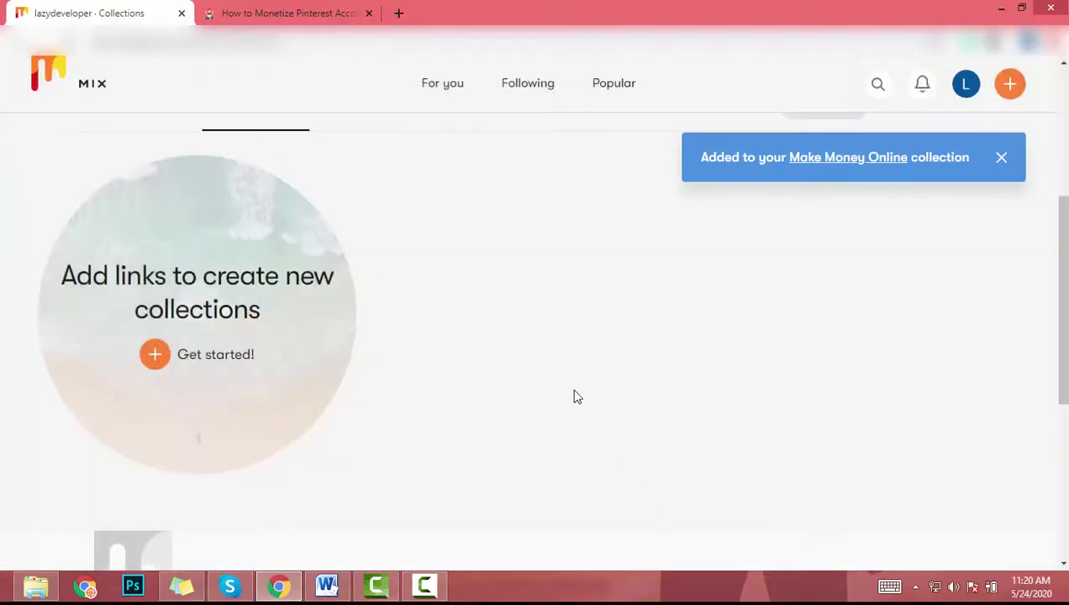
scroll(589, 387, "up", 3)
scroll(97, 225, "down", 3)
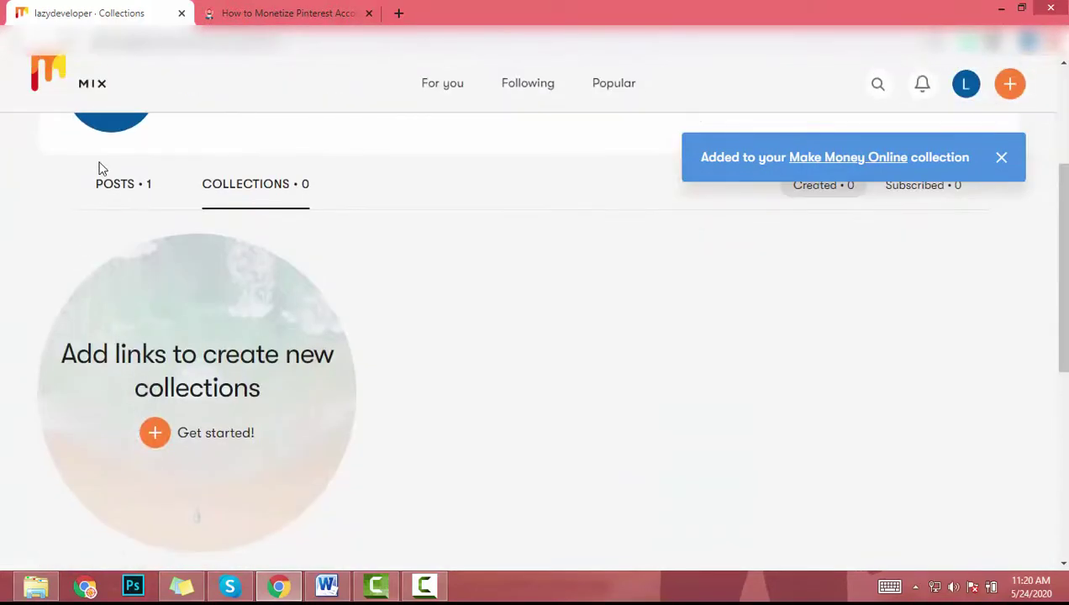
Review the profile's post, then view the Make Money Online collection holding one item
left_click(100, 189)
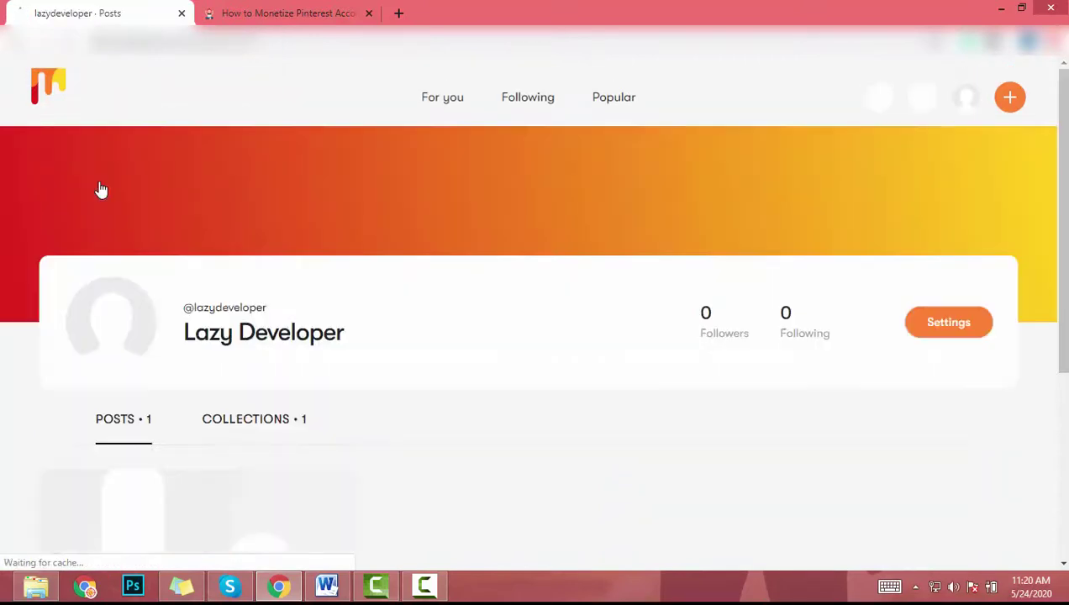
scroll(163, 243, "down", 3)
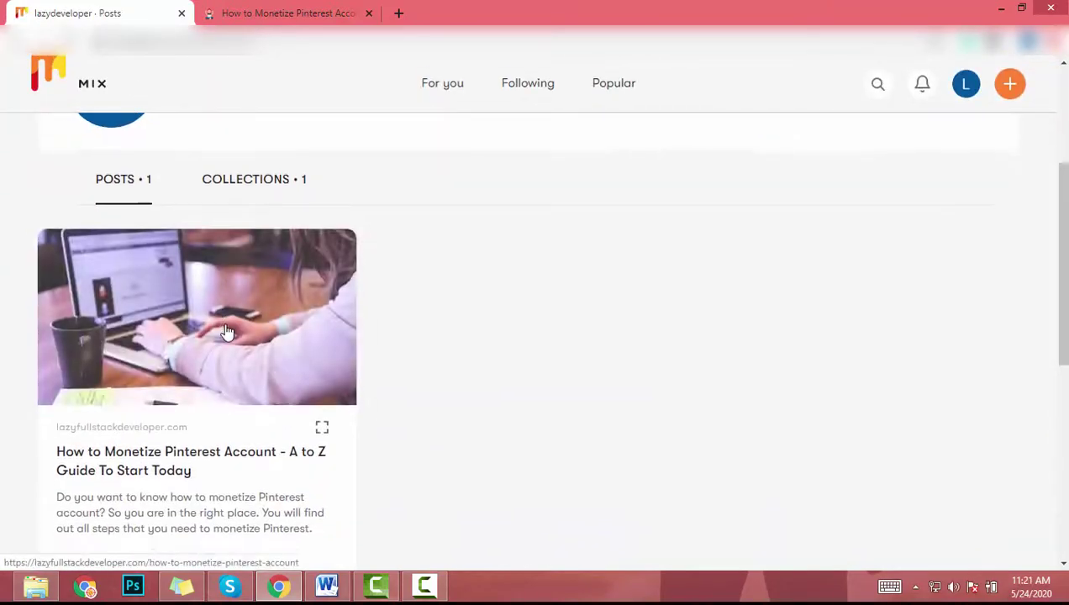
scroll(224, 348, "down", 1)
scroll(186, 430, "up", 3)
left_click(238, 345)
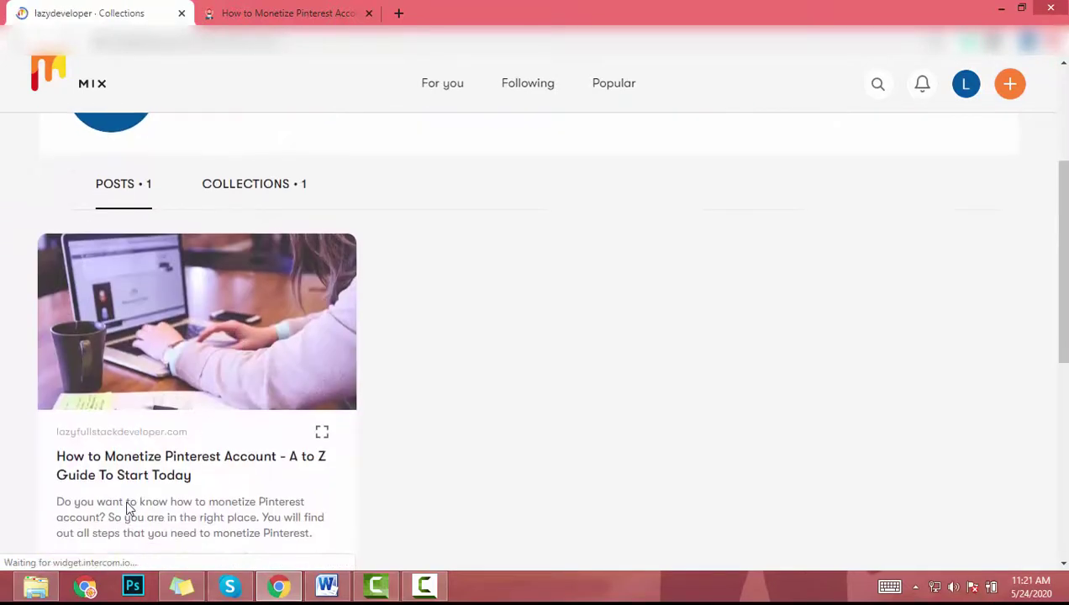
scroll(235, 502, "down", 3)
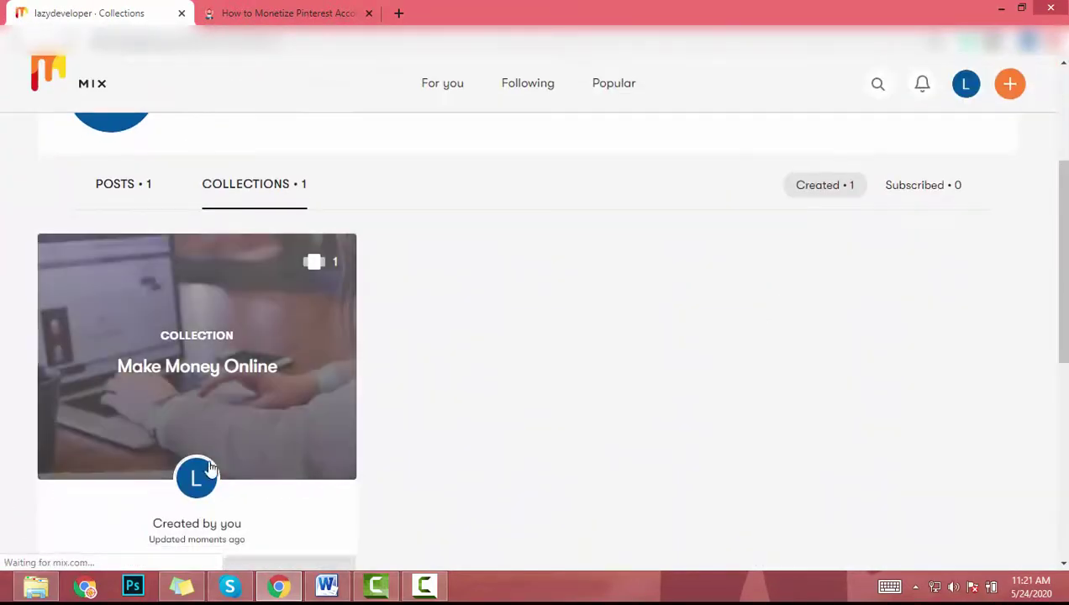
scroll(215, 454, "up", 2)
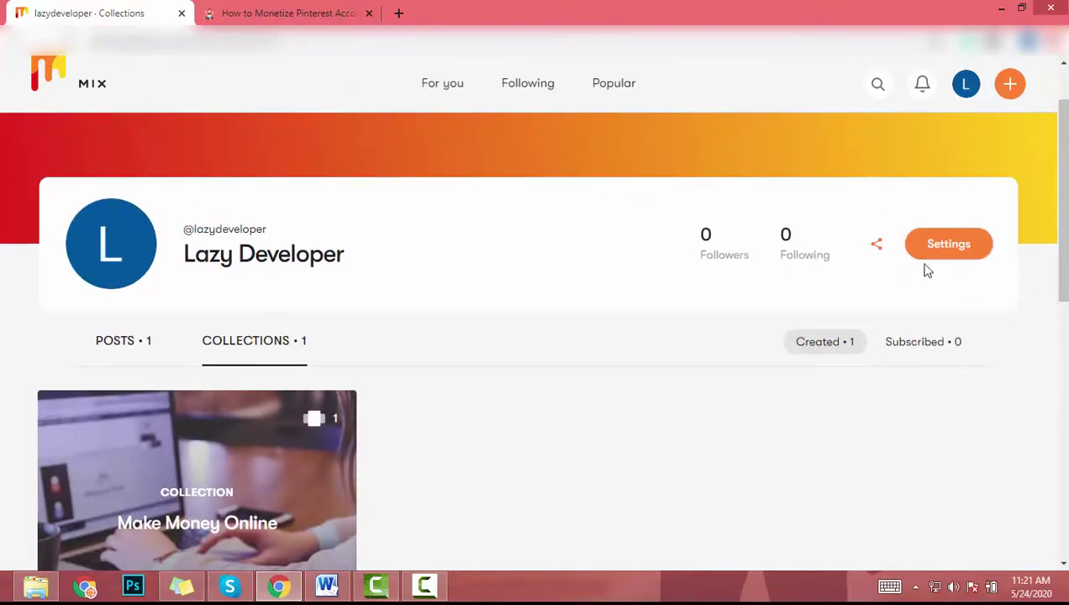
Start another Mix post and switch to the Lazy Full Stack Developer blog tab
left_click(1009, 85)
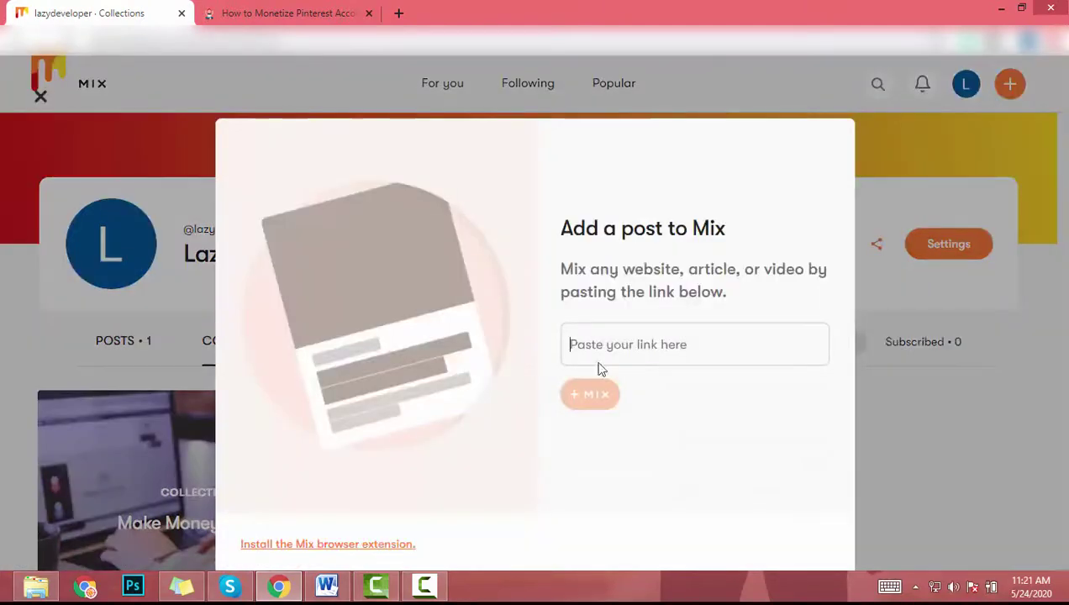
left_click(349, 6)
scroll(812, 363, "down", 1)
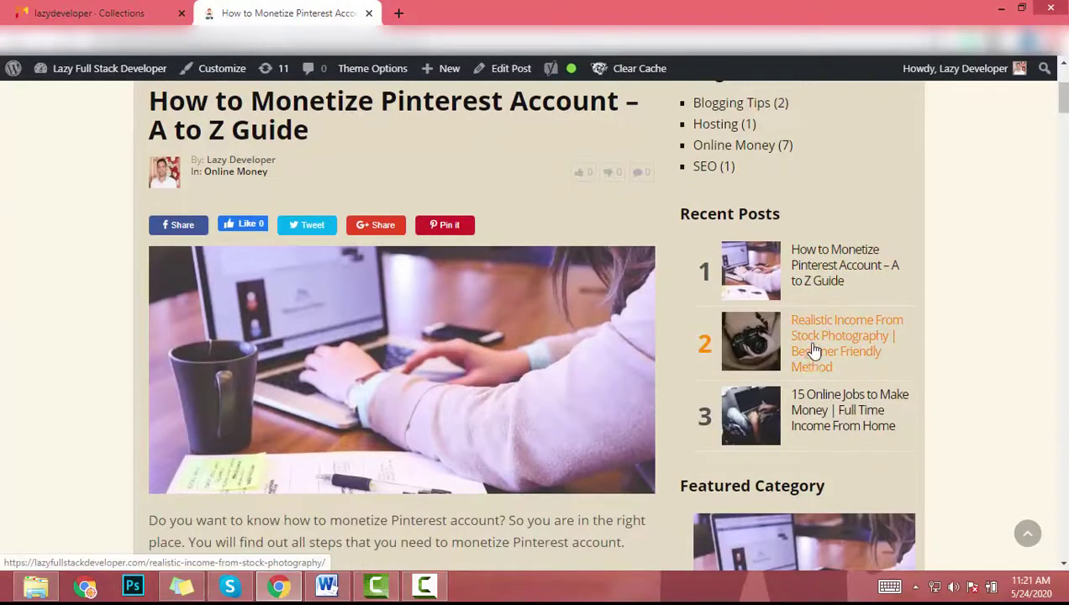
scroll(794, 351, "down", 5)
scroll(416, 309, "up", 6)
scroll(269, 150, "up", 1)
Copy the SEO category article's link address and return to Mix
left_click(204, 110)
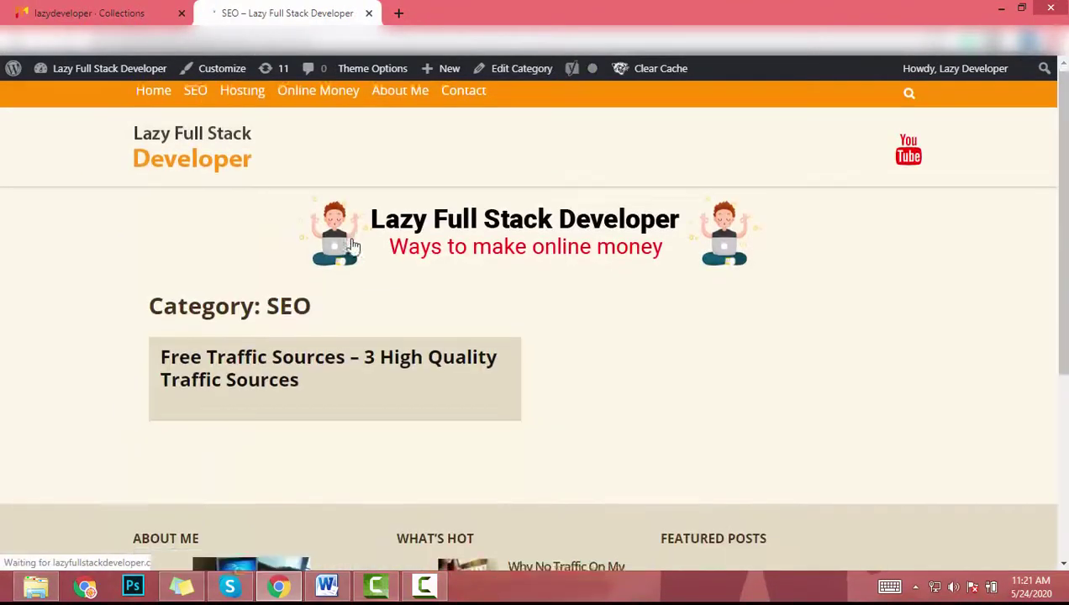
scroll(341, 246, "down", 3)
right_click(247, 409)
left_click(298, 500)
left_click(130, 9)
Post the Free Traffic Sources article link and save it to a new SEO collection
left_click(718, 362)
key("ctrl+v")
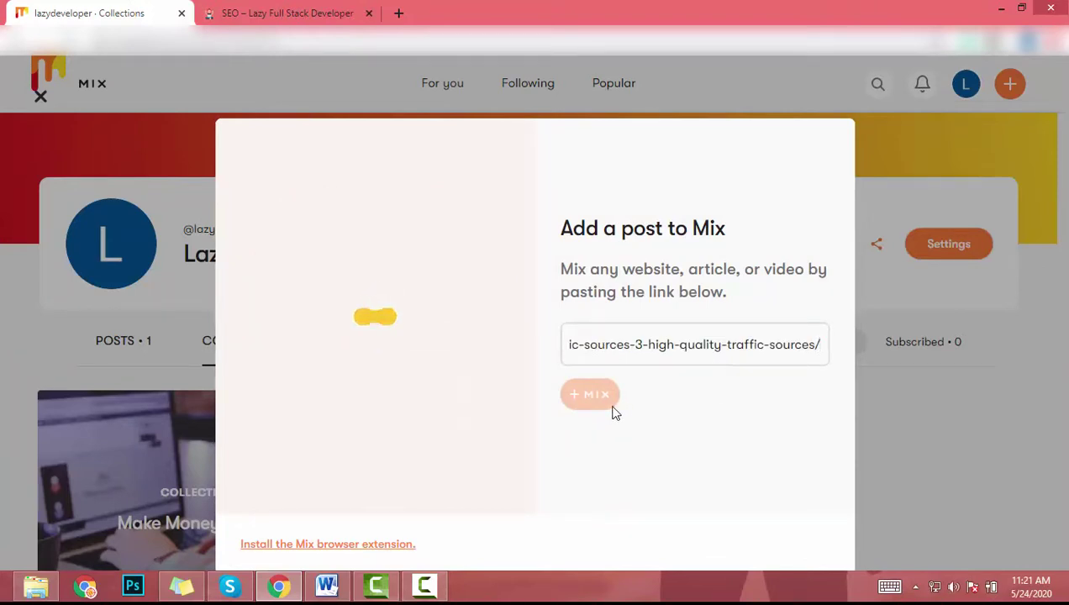
left_click(607, 409)
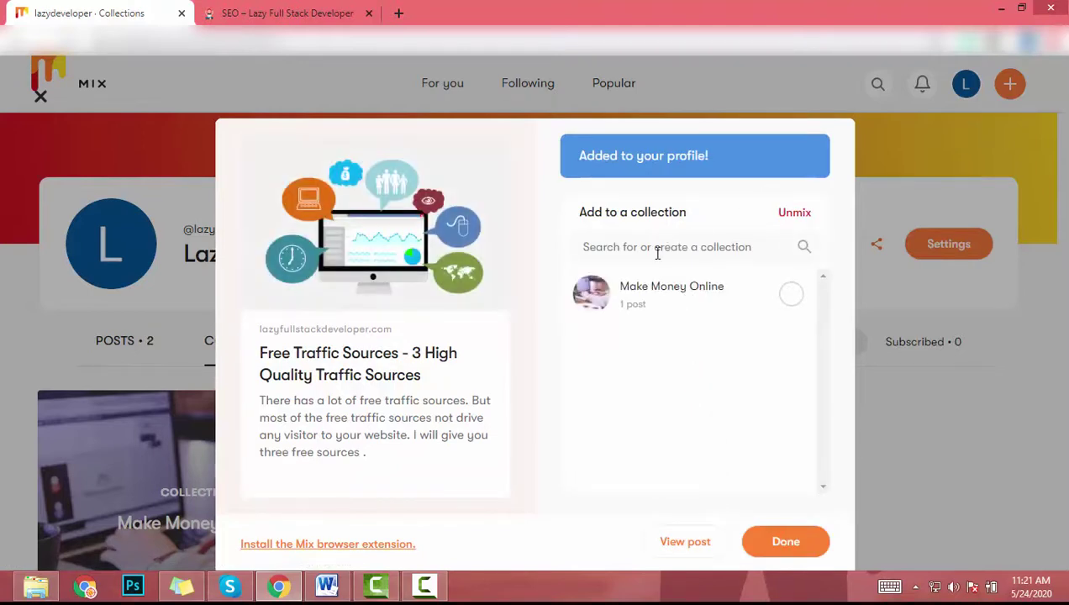
left_click(668, 246)
type("SEO")
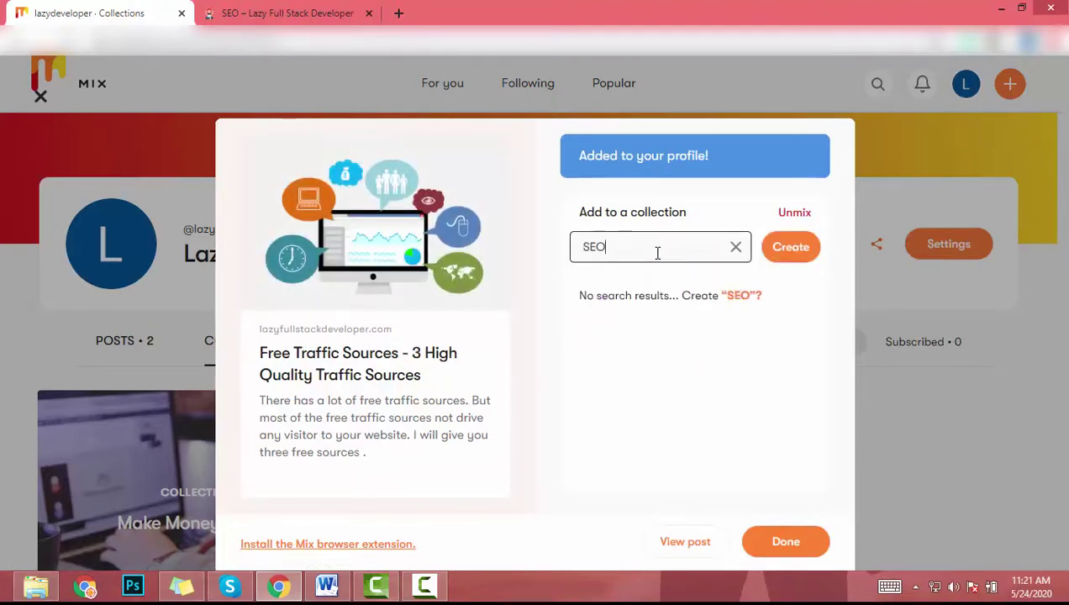
left_click(783, 250)
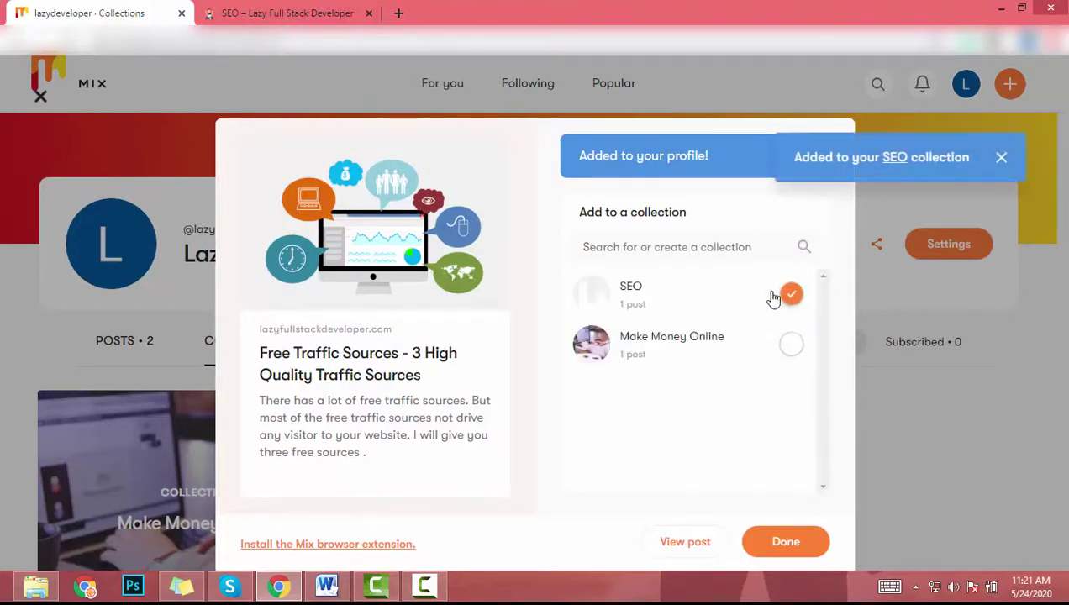
left_click(799, 542)
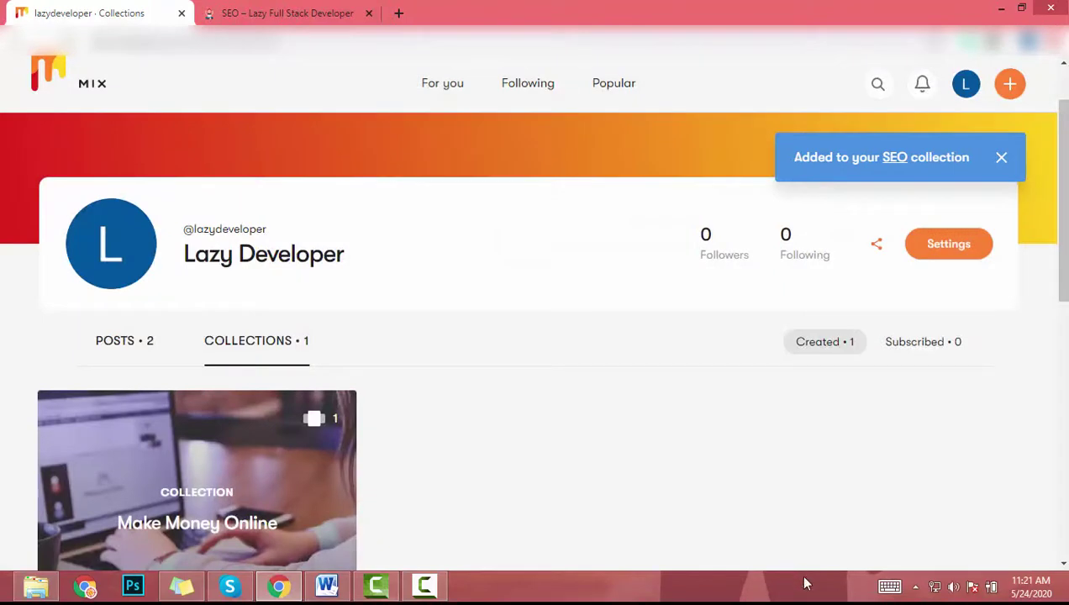
Show the profile's two posts and scroll through them
left_click(118, 358)
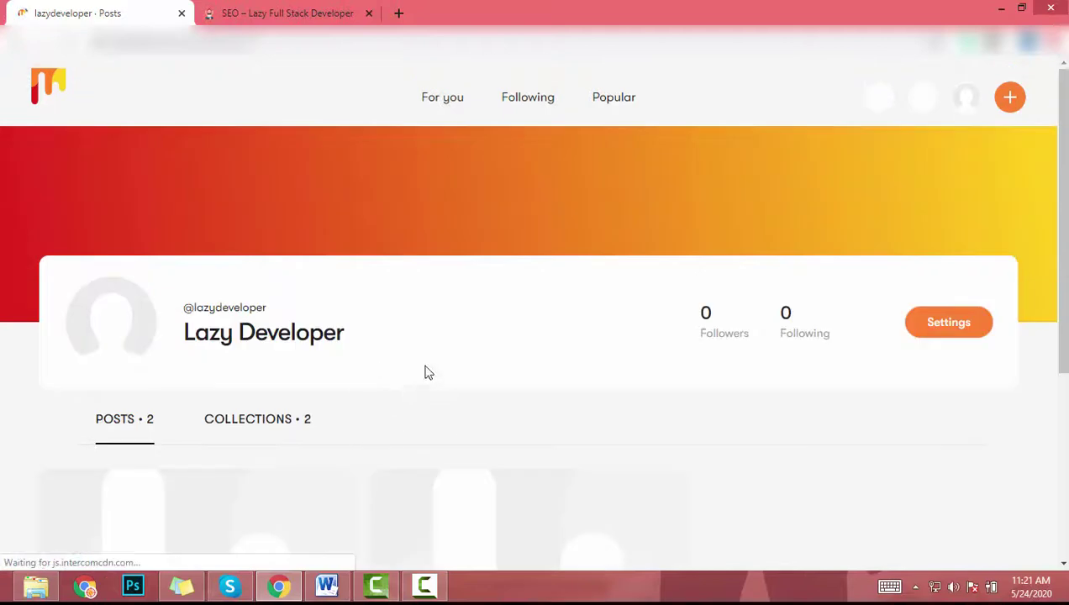
scroll(267, 443, "down", 2)
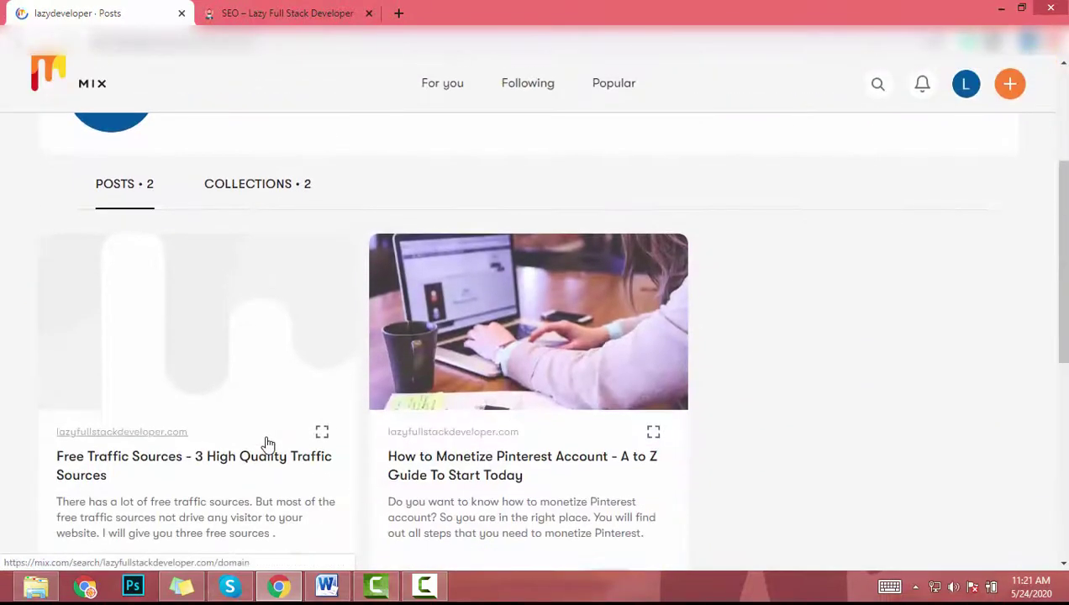
scroll(268, 443, "up", 3)
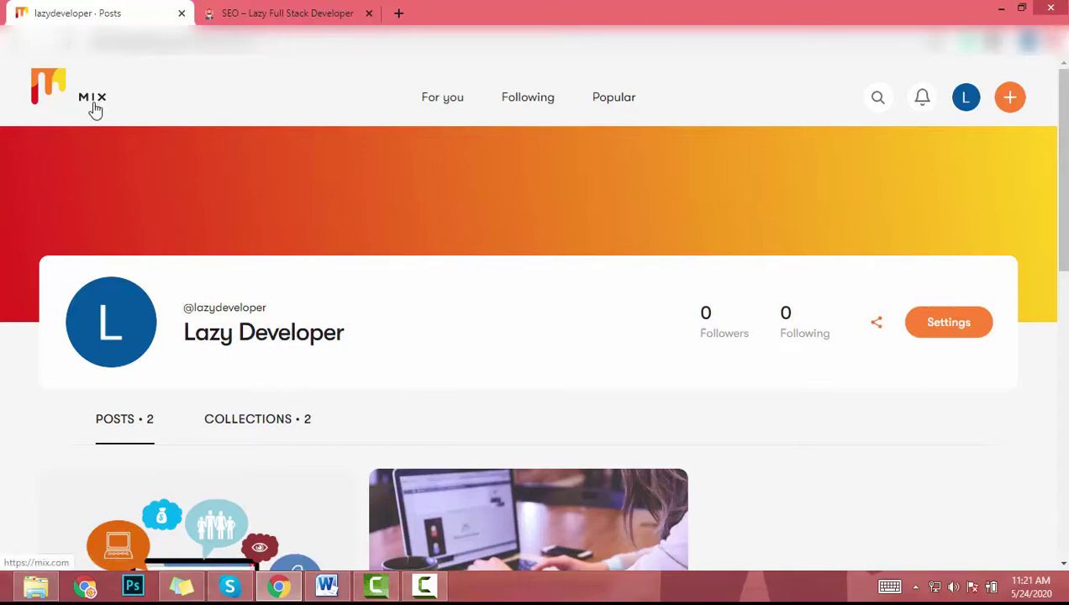
Browse the For you feed, opening the '38 Super Useful And Fun Websites' article in a separate tab
left_click(34, 108)
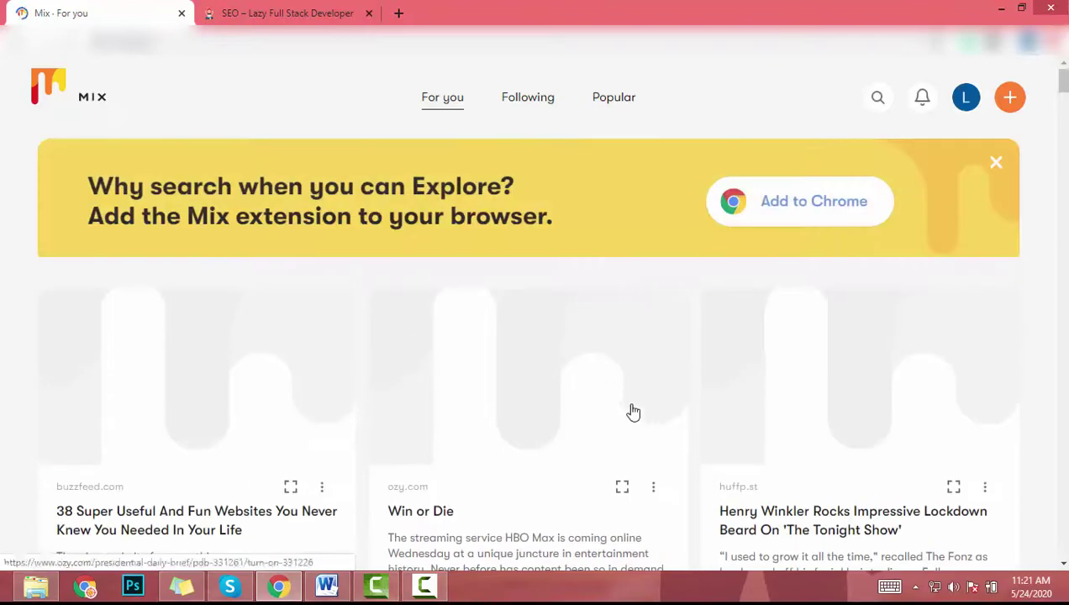
scroll(633, 411, "down", 3)
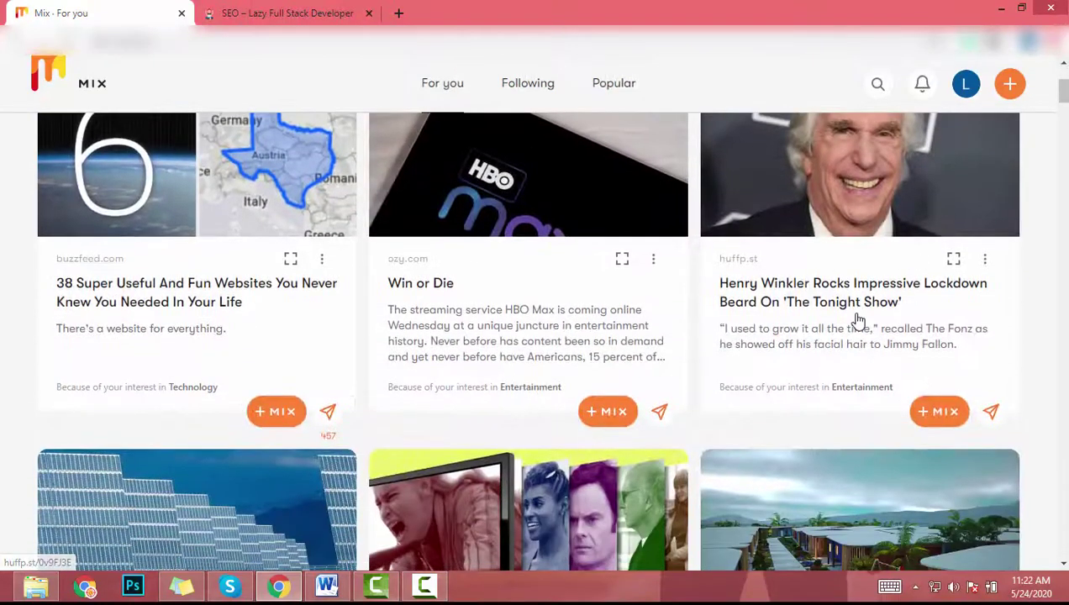
scroll(858, 319, "down", 4)
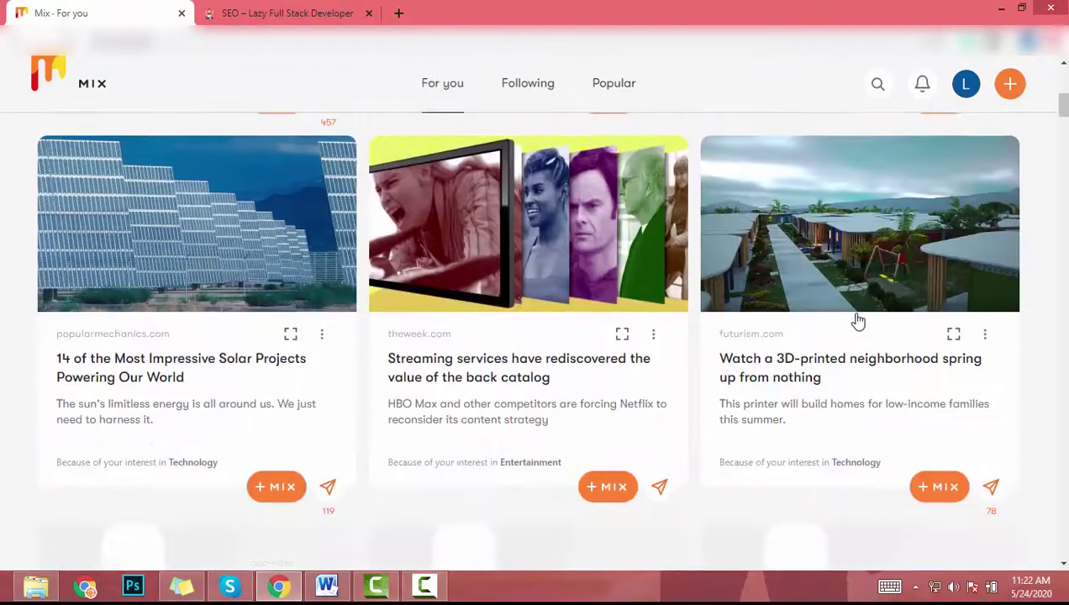
scroll(858, 321, "down", 5)
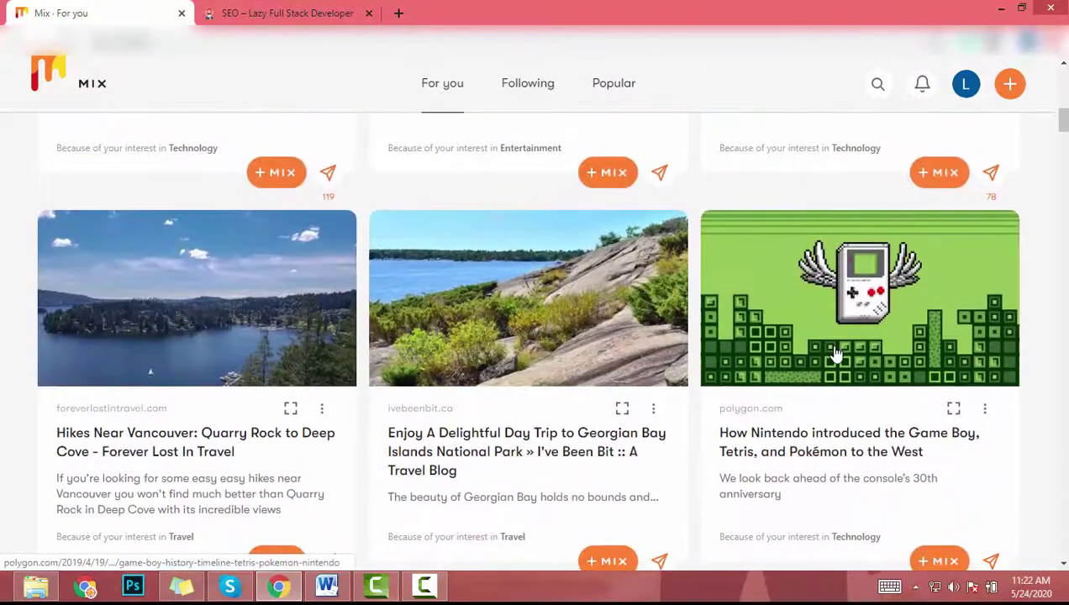
scroll(835, 353, "up", 5)
scroll(836, 353, "up", 5)
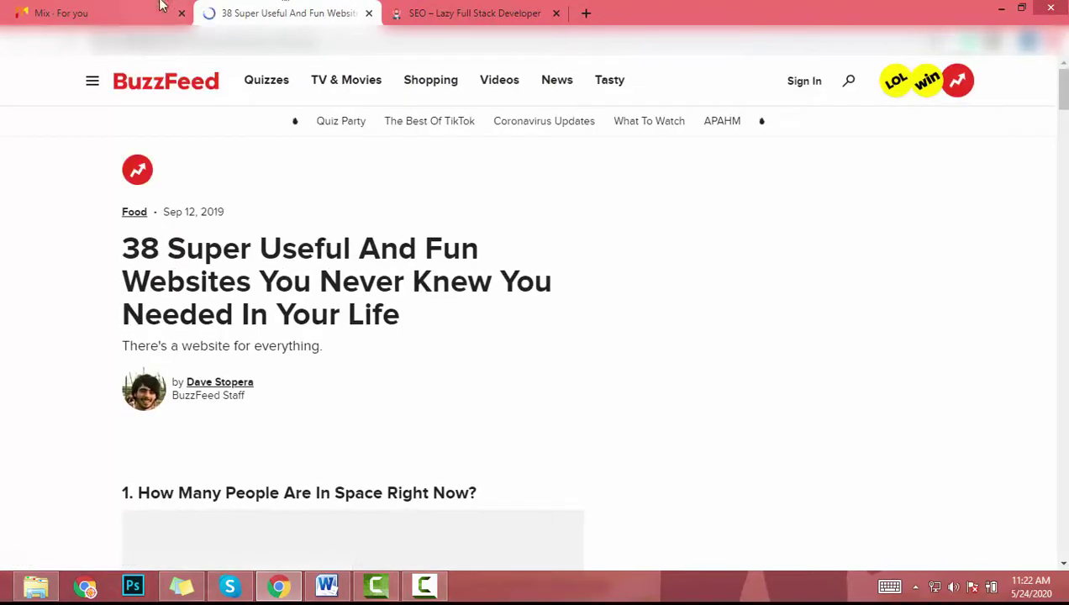
left_click(63, 13)
scroll(462, 363, "down", 4)
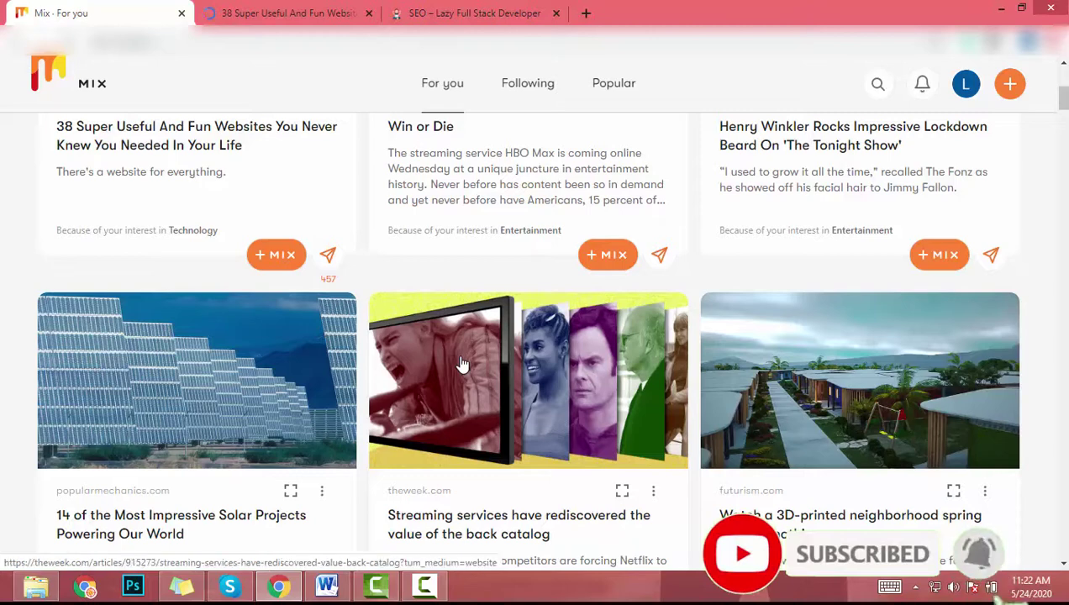
scroll(705, 522, "up", 5)
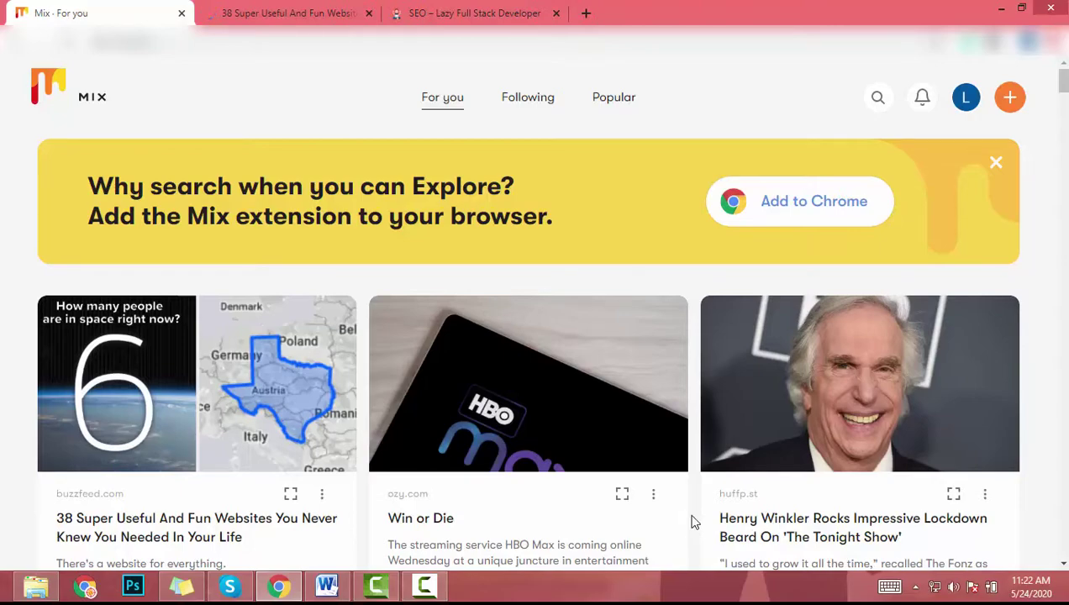
scroll(693, 522, "down", 5)
scroll(675, 514, "down", 1)
scroll(548, 395, "up", 6)
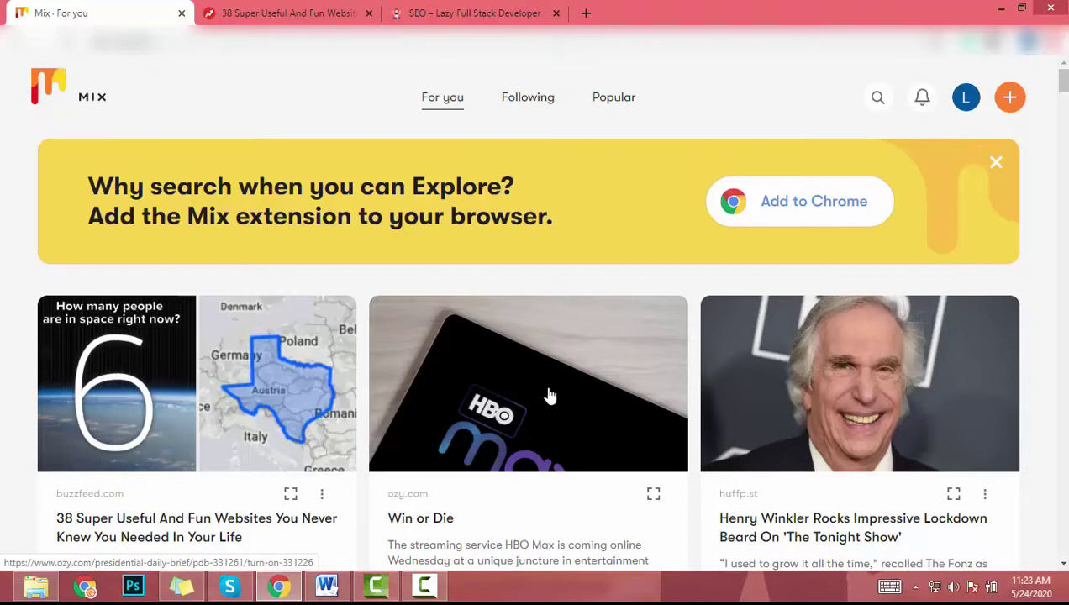
scroll(548, 395, "down", 2)
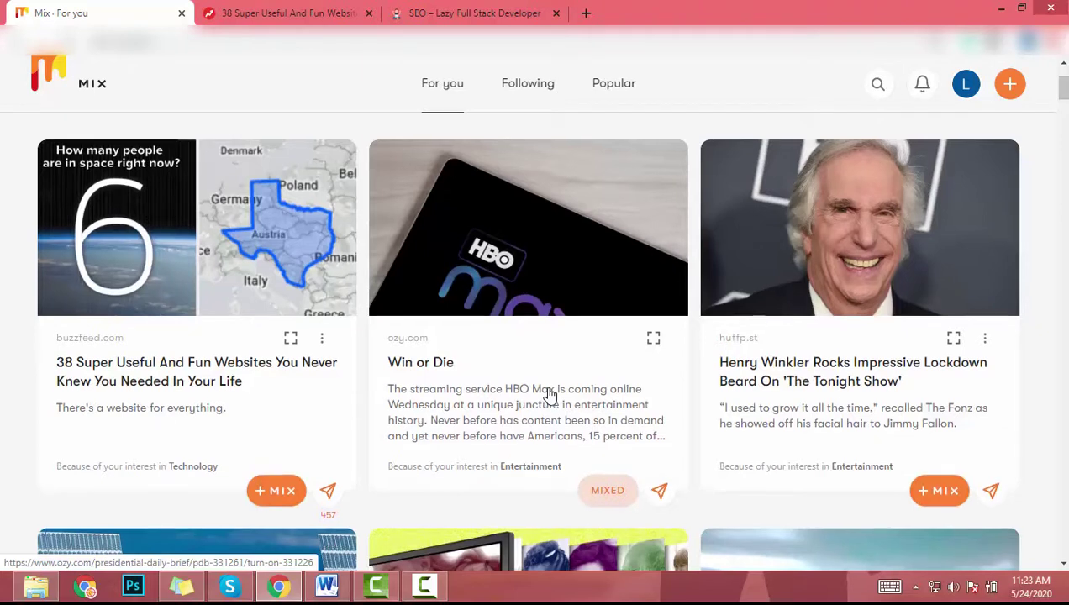
scroll(548, 395, "up", 2)
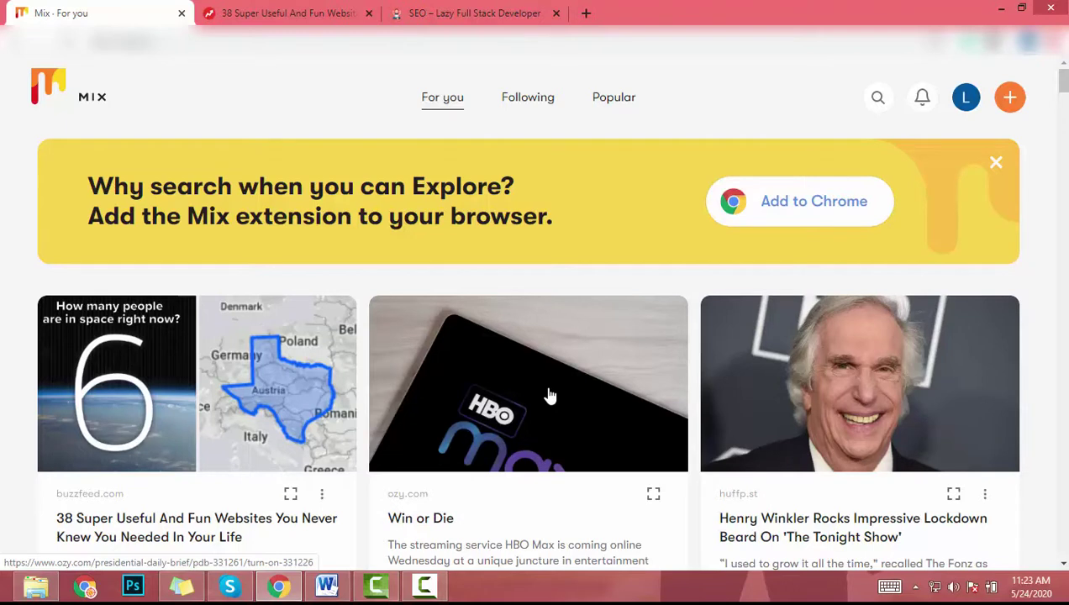
scroll(550, 395, "down", 7)
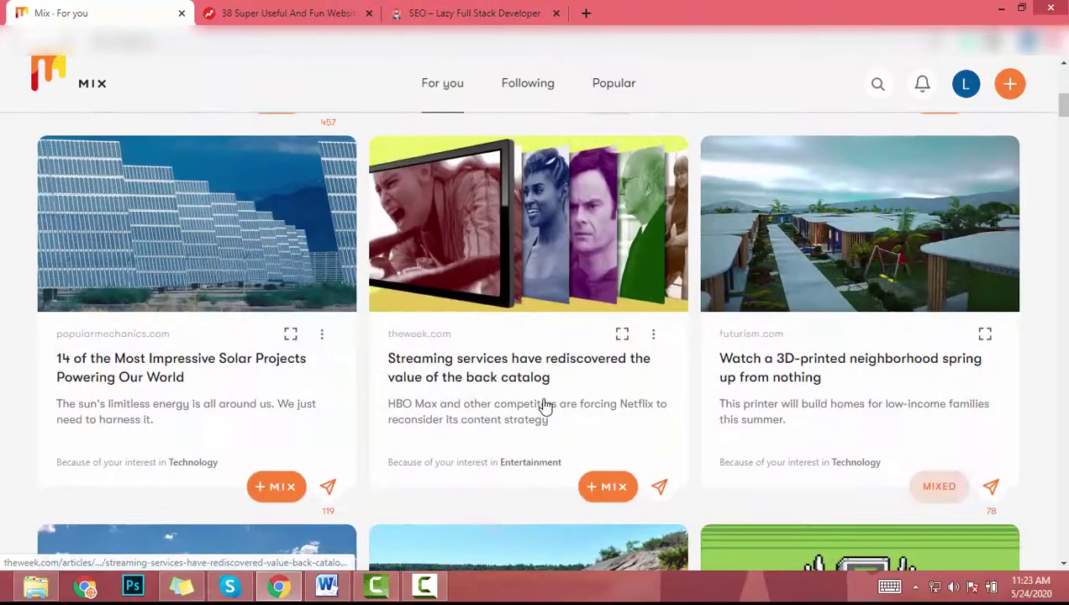
scroll(545, 406, "down", 9)
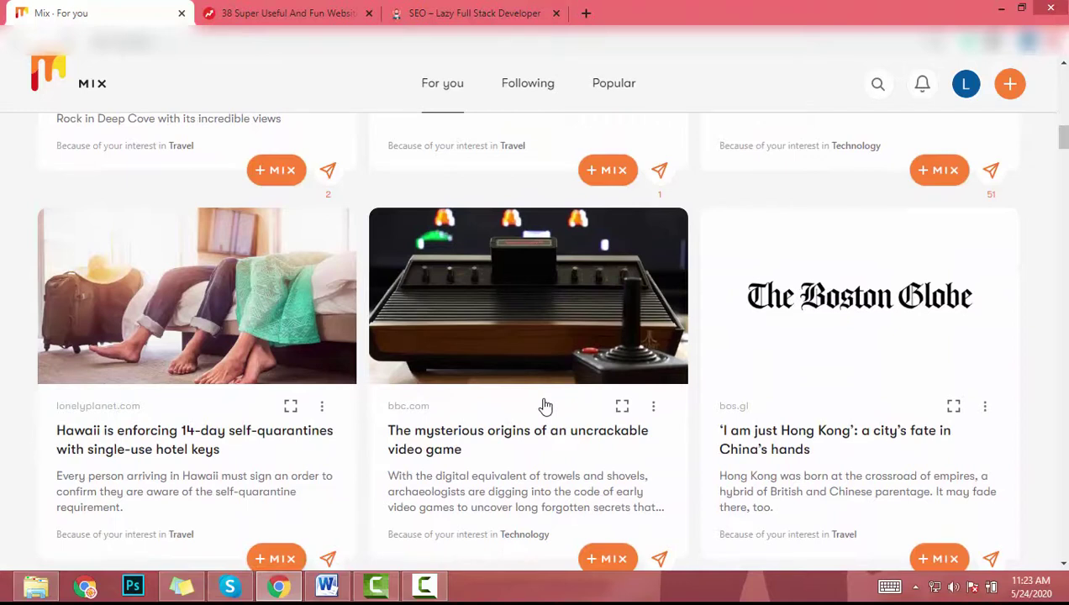
scroll(545, 406, "down", 6)
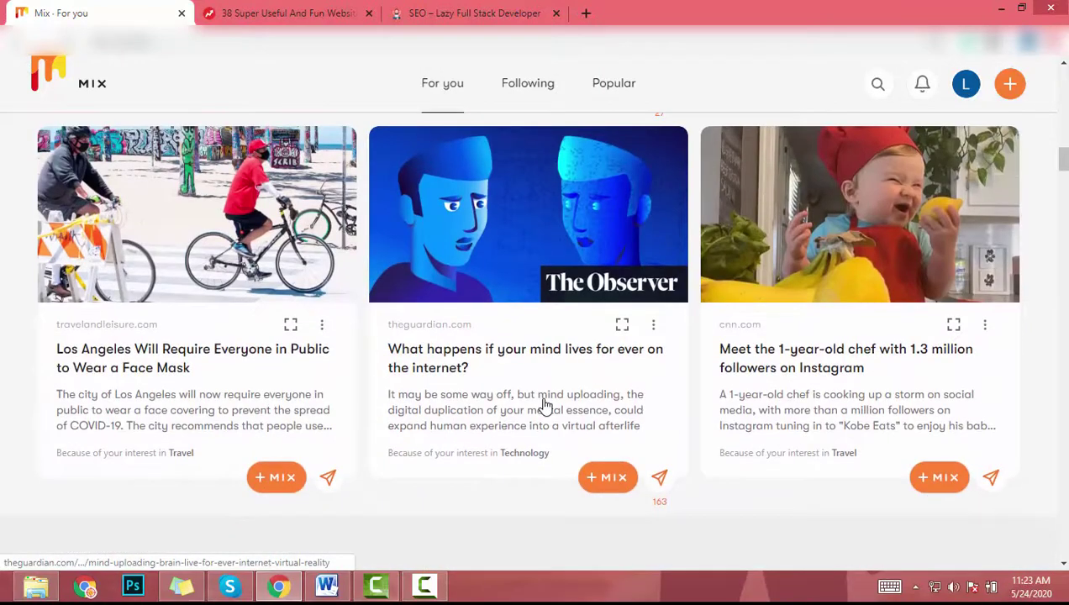
scroll(545, 406, "down", 6)
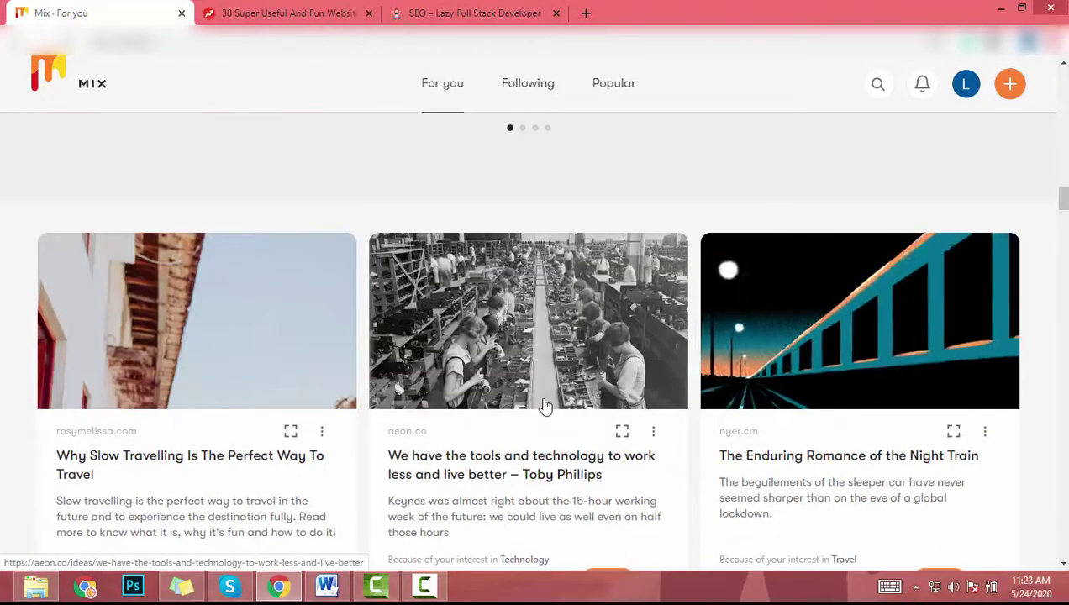
scroll(545, 406, "down", 5)
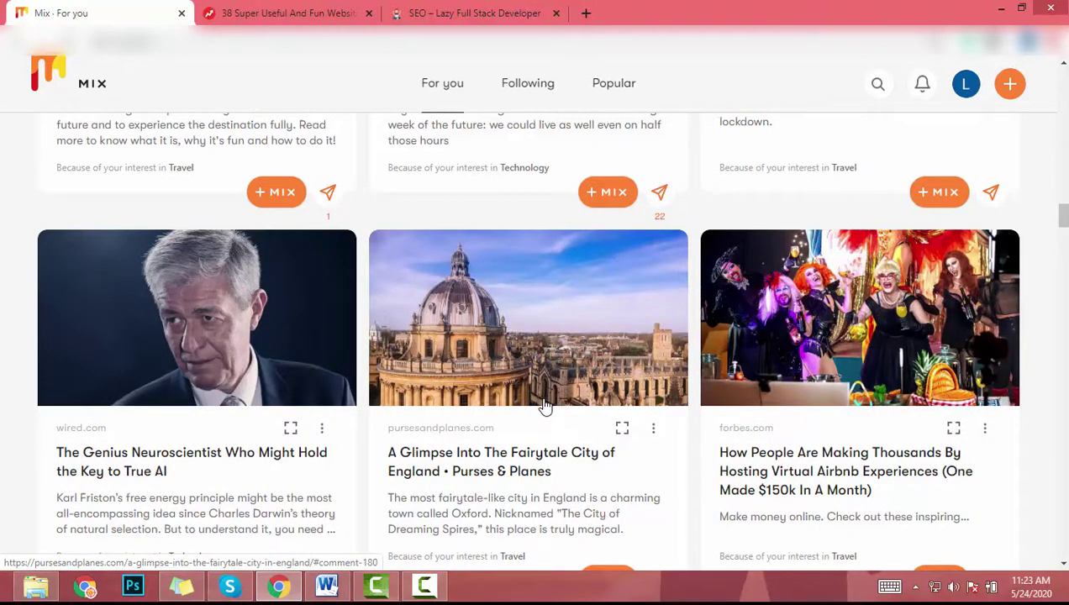
scroll(546, 406, "down", 4)
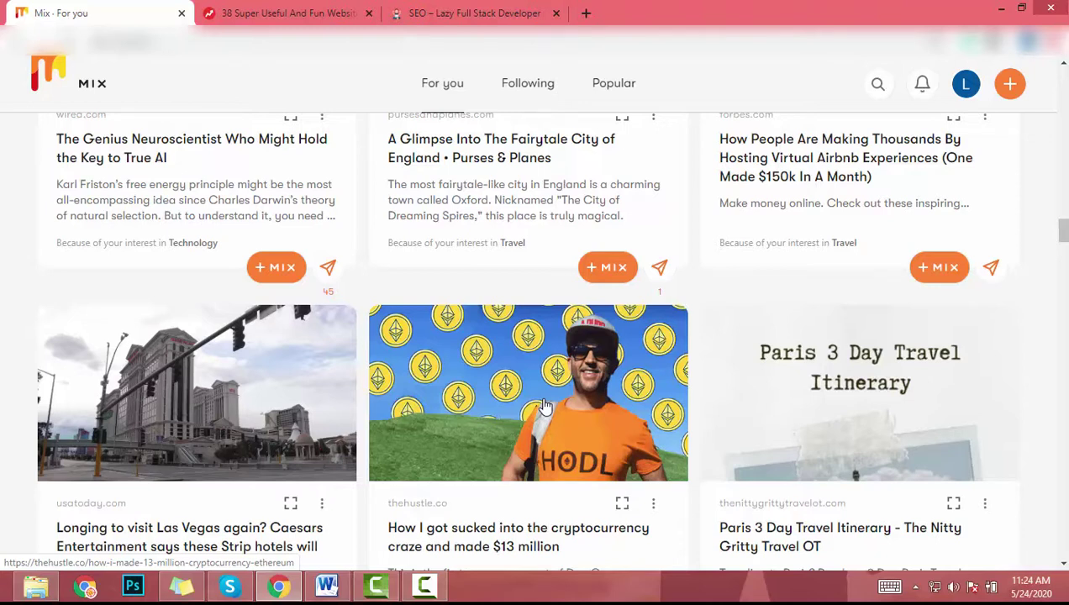
scroll(544, 406, "down", 8)
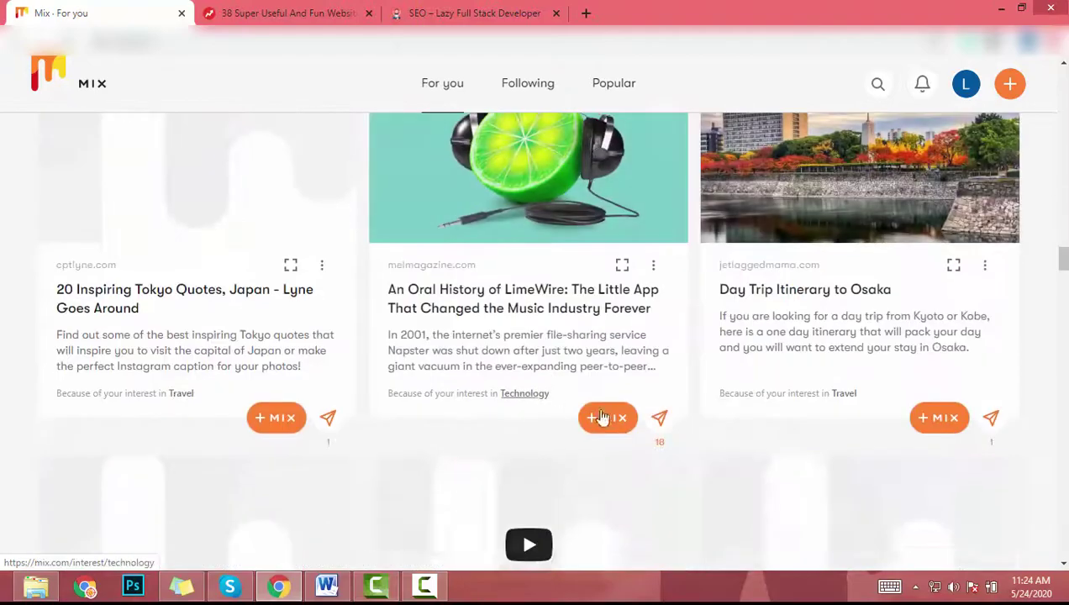